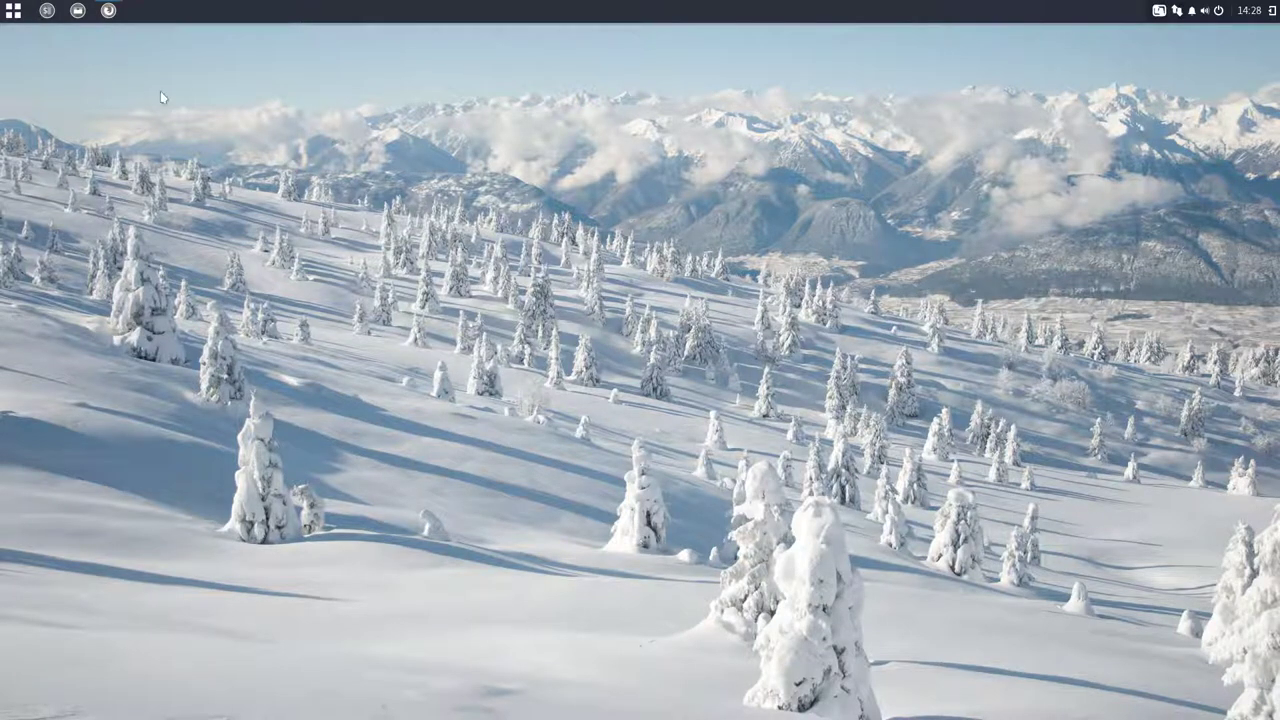
- Search the AUR with 'packer pamac' and choose pamac-aur (option 0)
left_click(47, 11)
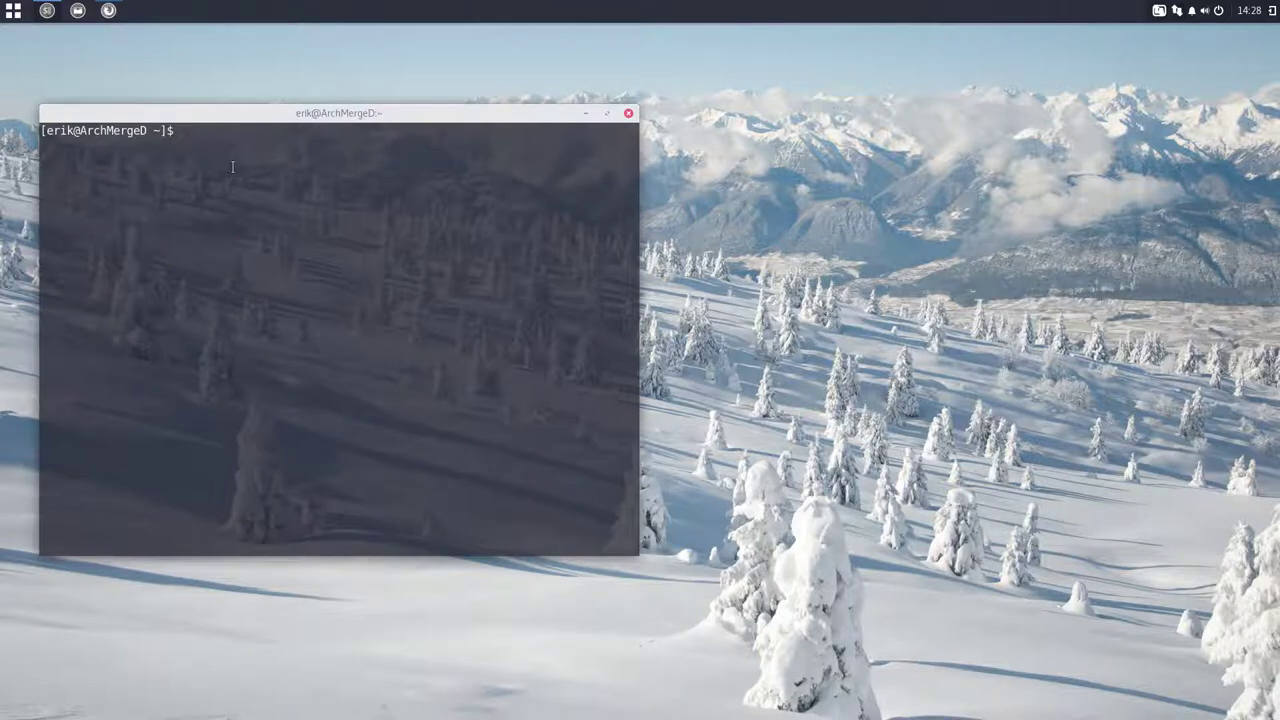
type("packer ")
type("pamac")
key("Return")
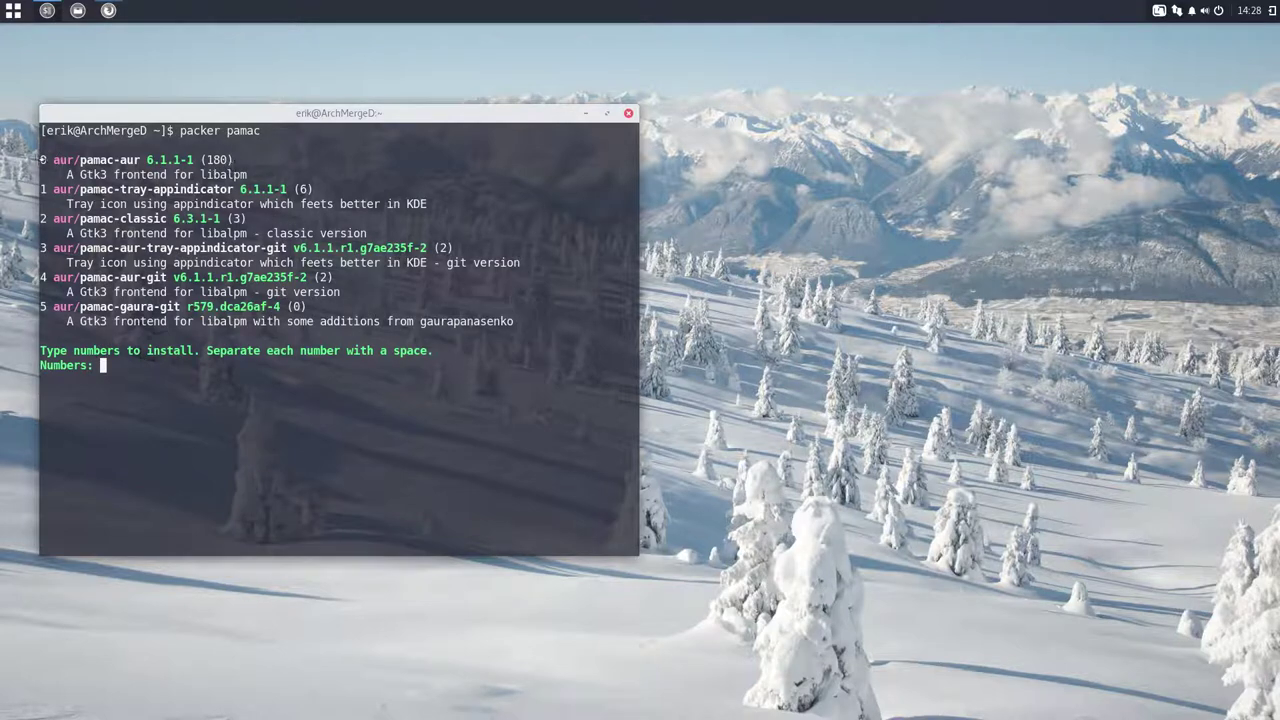
left_click_drag(198, 160, 80, 160)
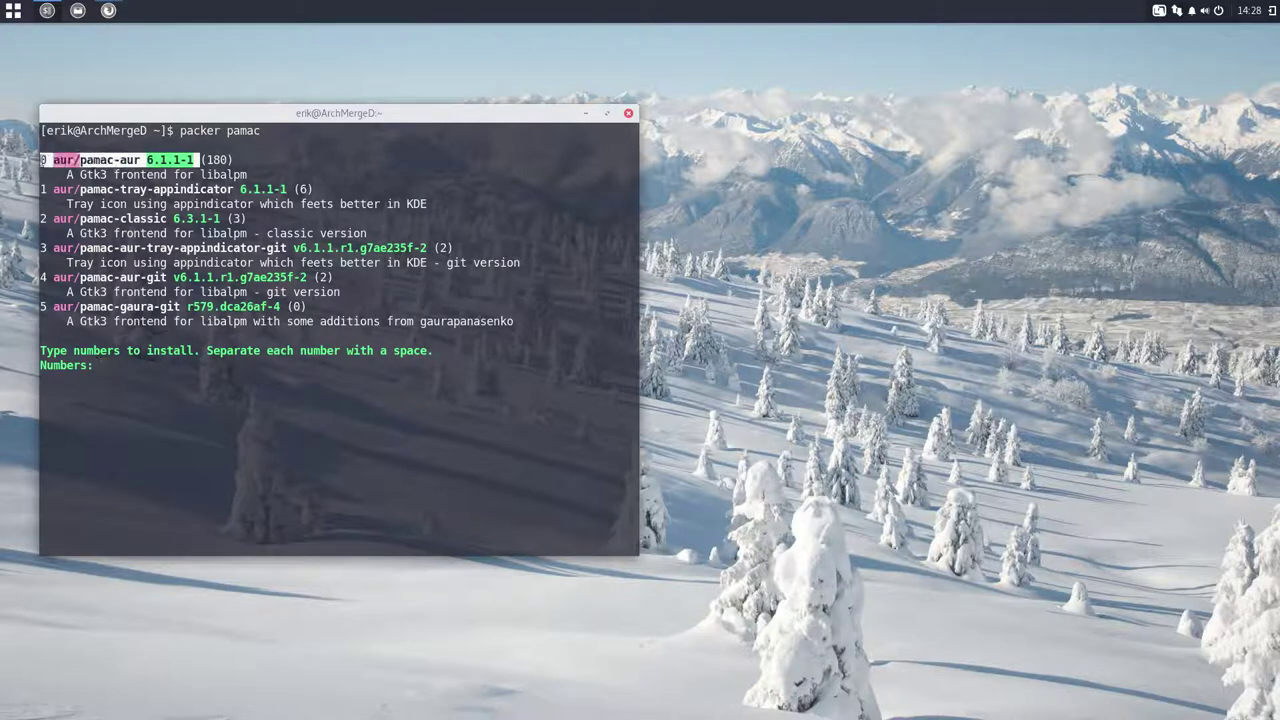
left_click(117, 355)
type("0")
key("Return")
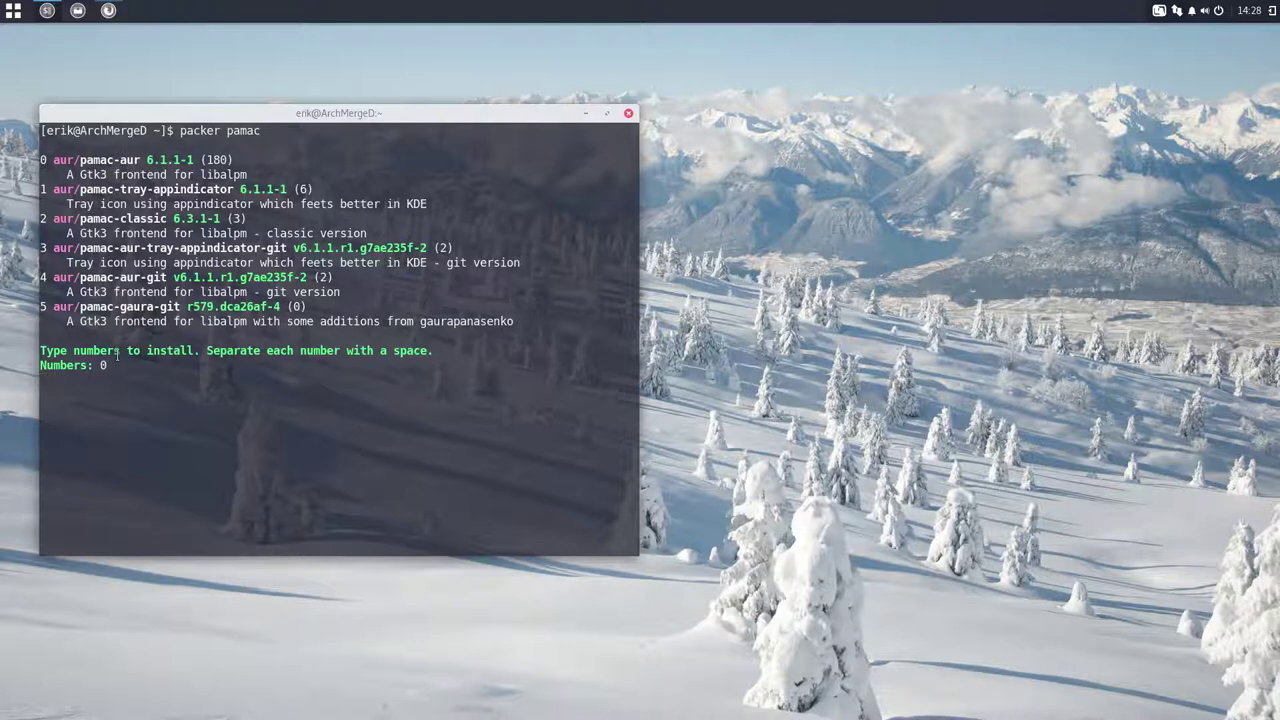
- Authenticate, skip the PKGBUILD and pamac.install edits, install pamac-aur, and close the terminal
type("y")
key("Return")
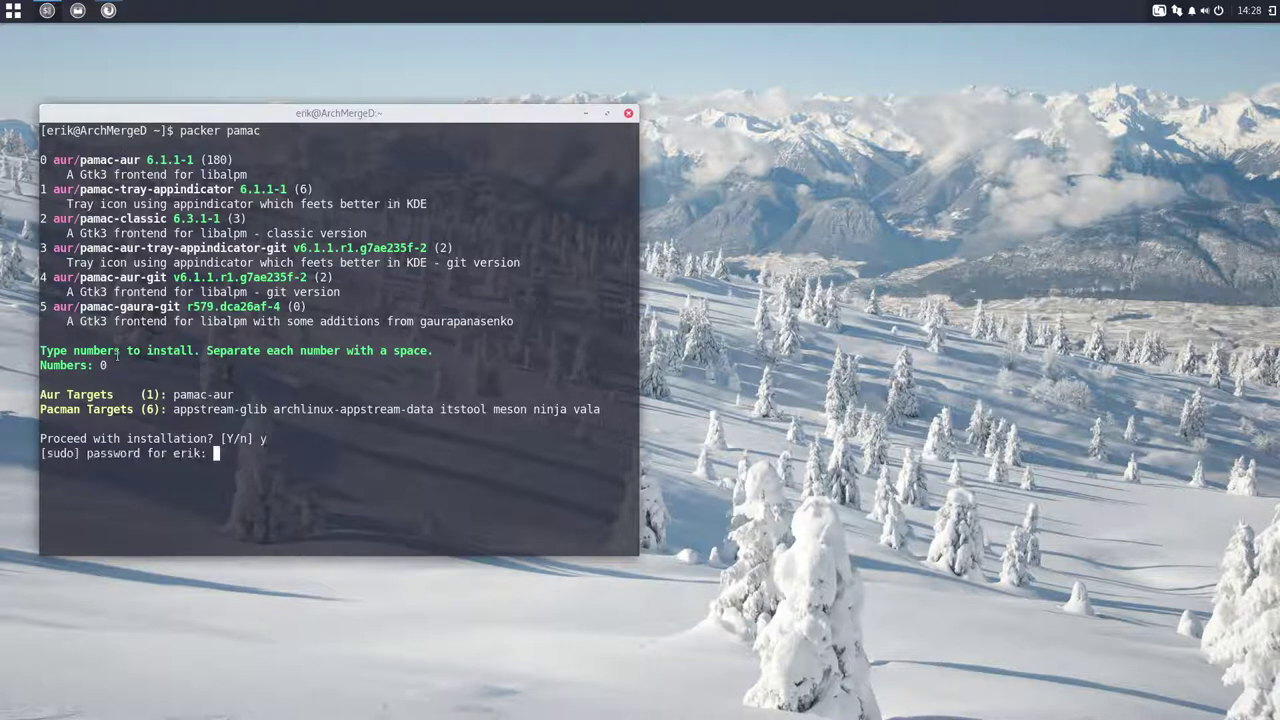
key("Return")
key("Return")
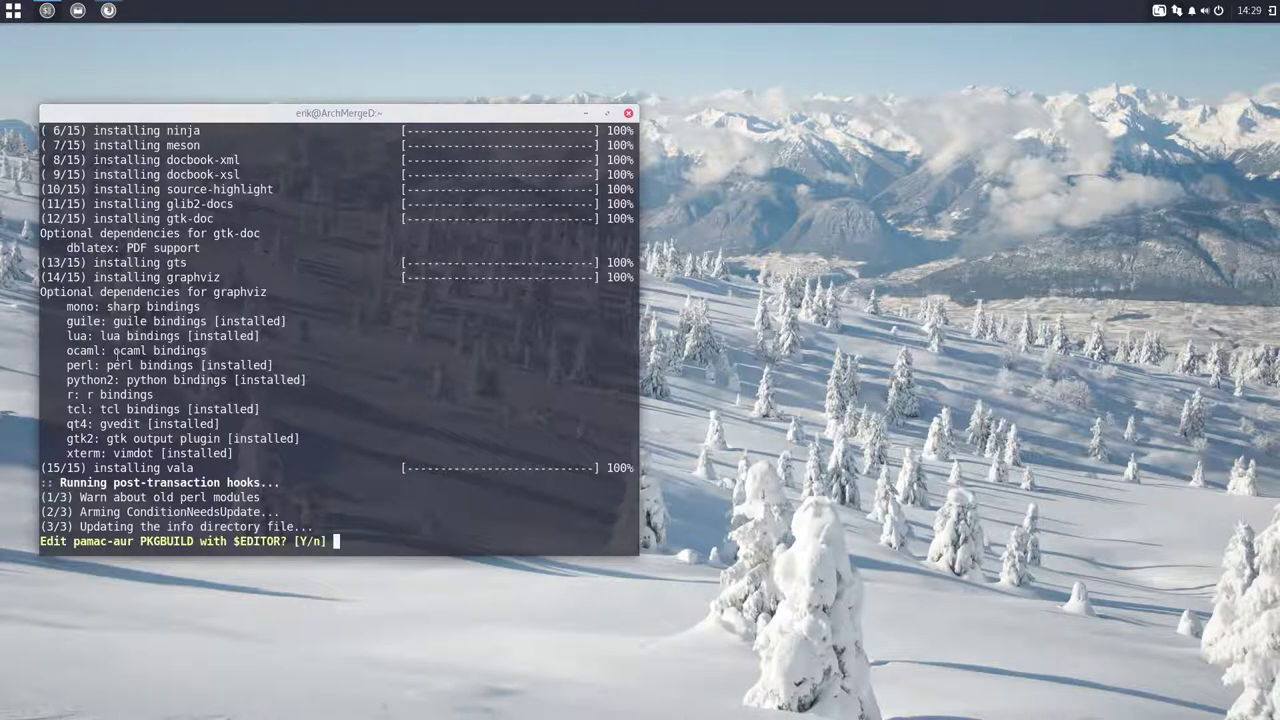
type("n")
key("Return")
key("Return")
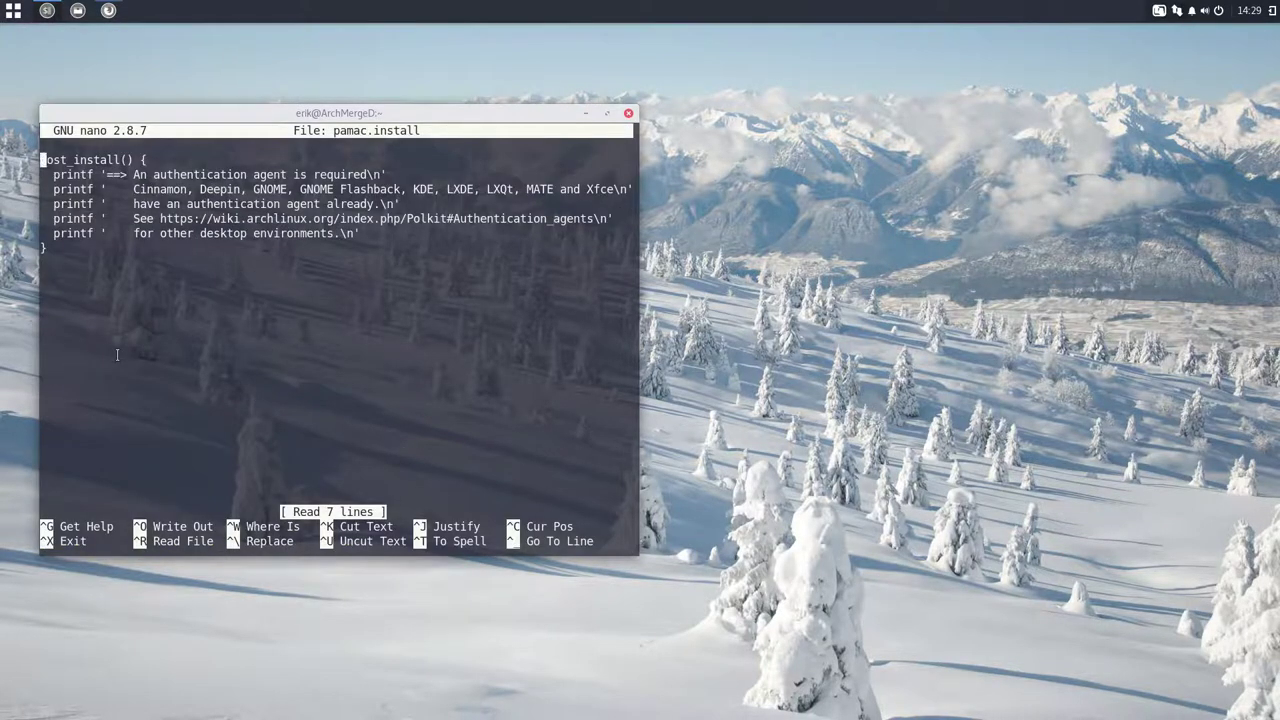
key("ctrl+x")
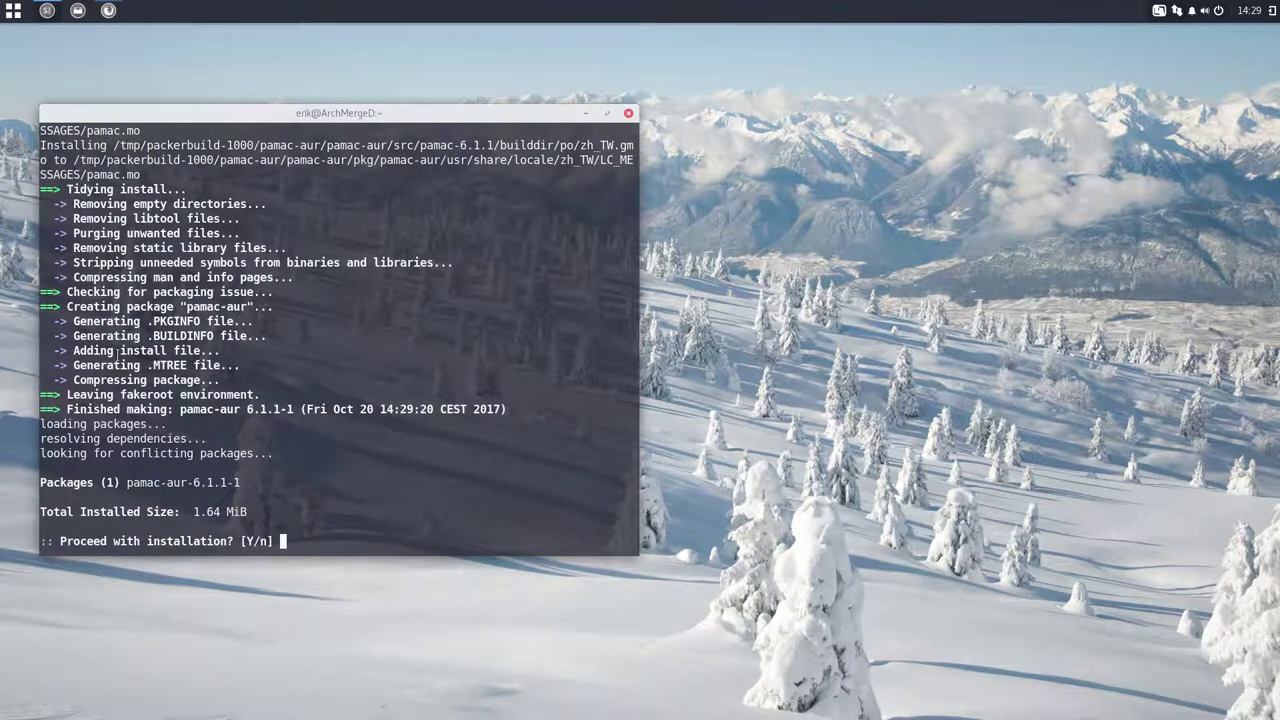
type("y")
key("Return")
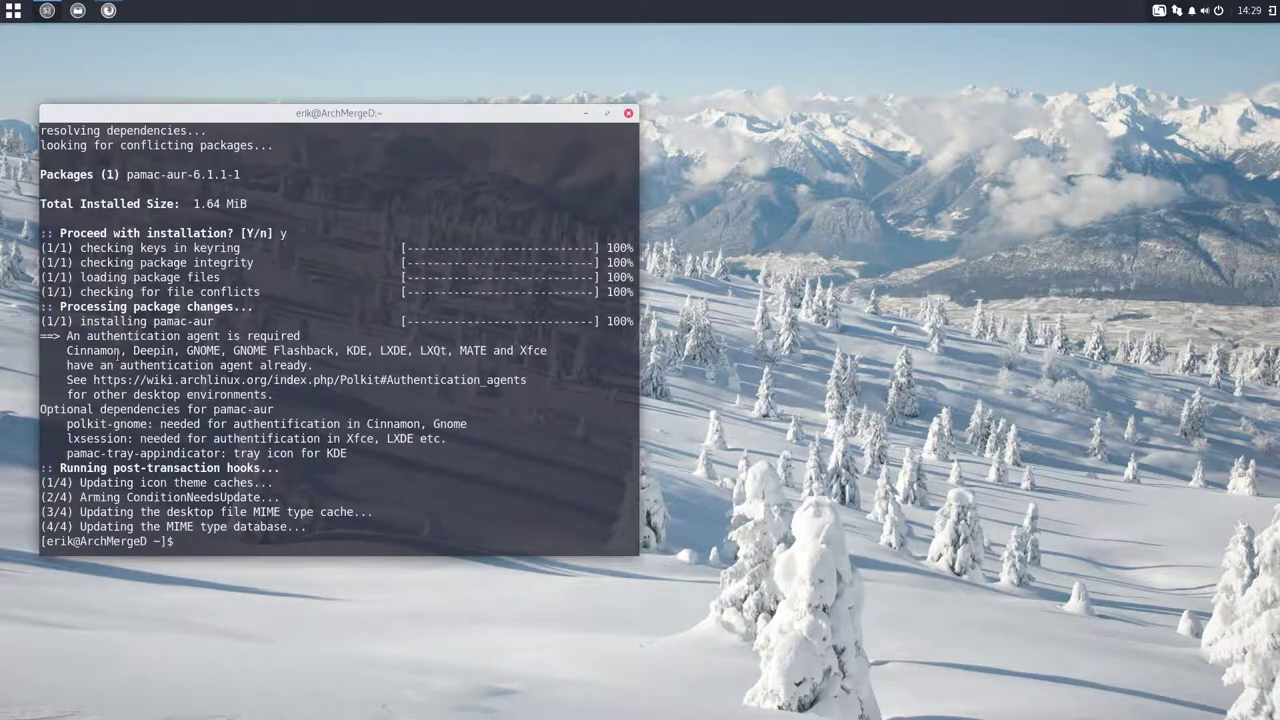
left_click(629, 113)
- Search the application launcher for 'pam', then dismiss it
left_click(14, 11)
type("pa")
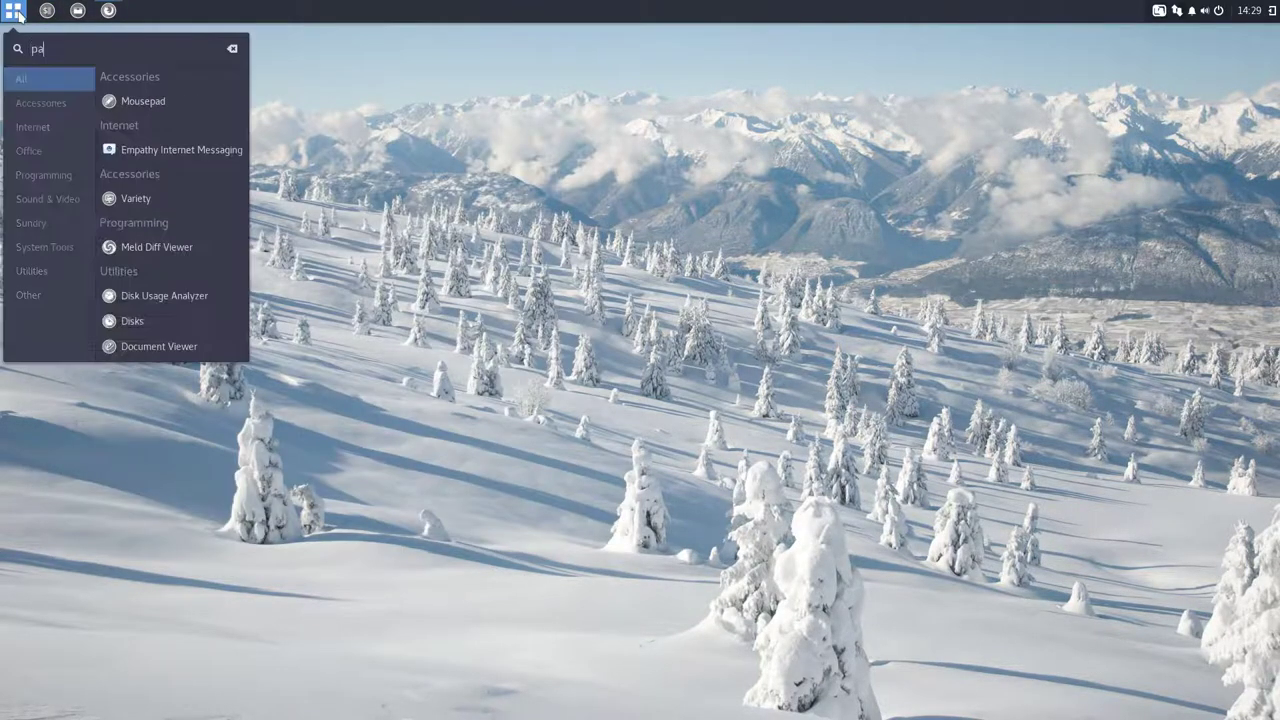
type("m")
key("BackSpace")
type("m")
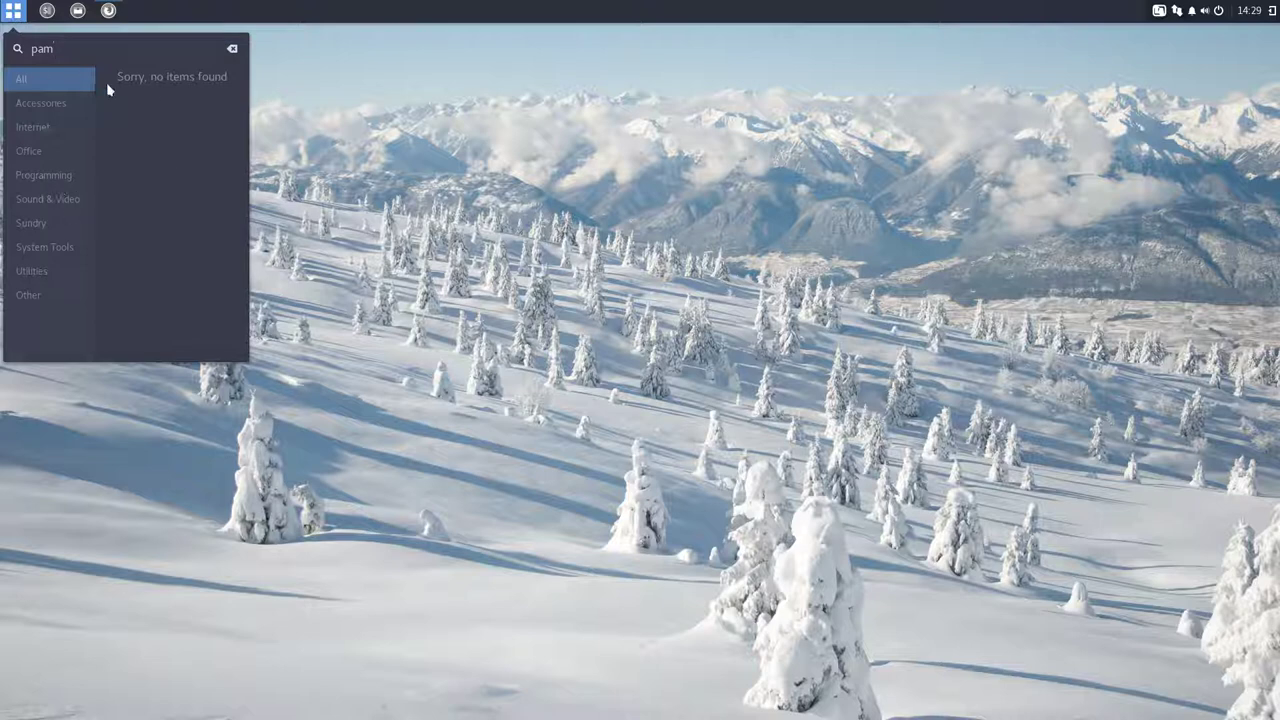
left_click(436, 93)
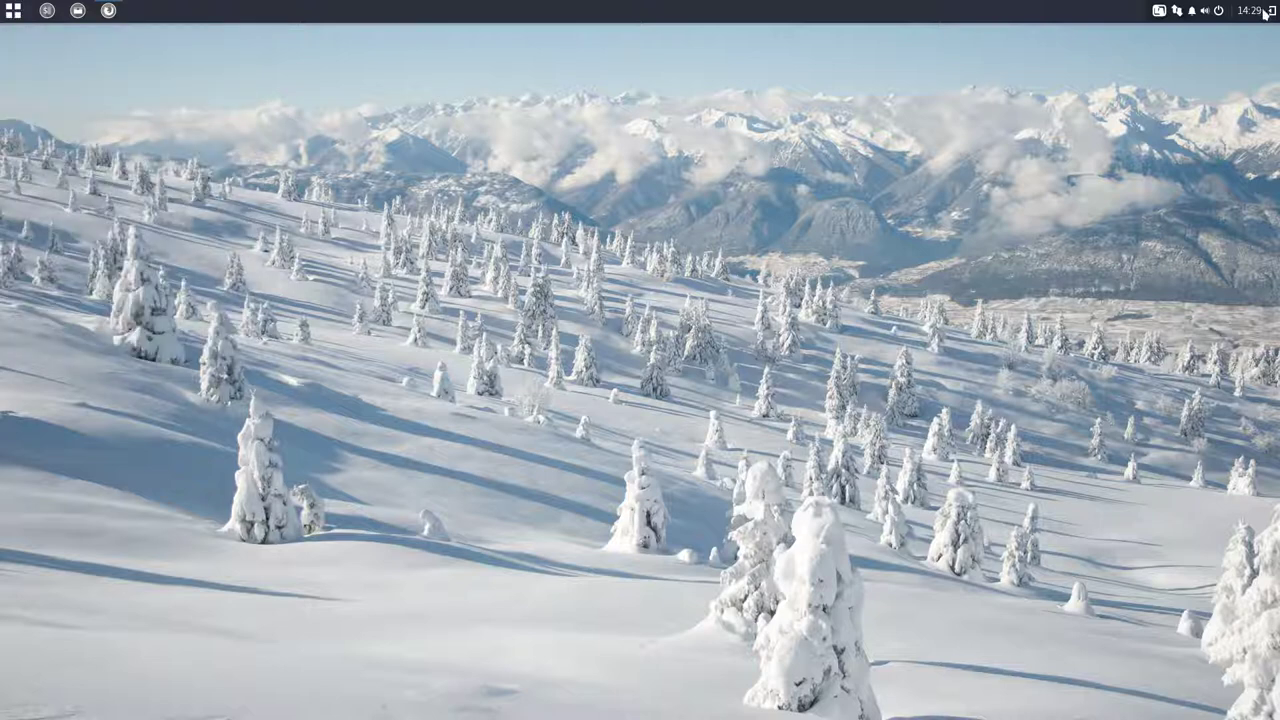
- Restart the computer, then bring up the pamac notifier's tray menu
left_click(1220, 11)
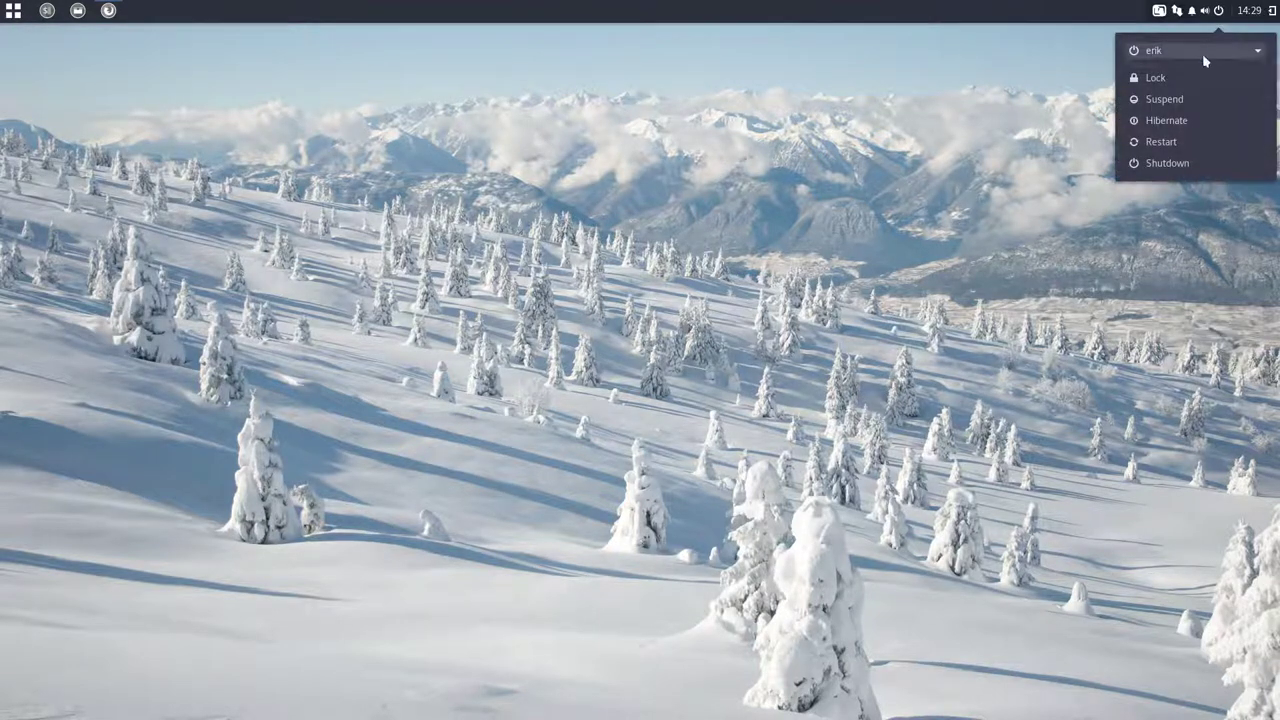
left_click(1170, 144)
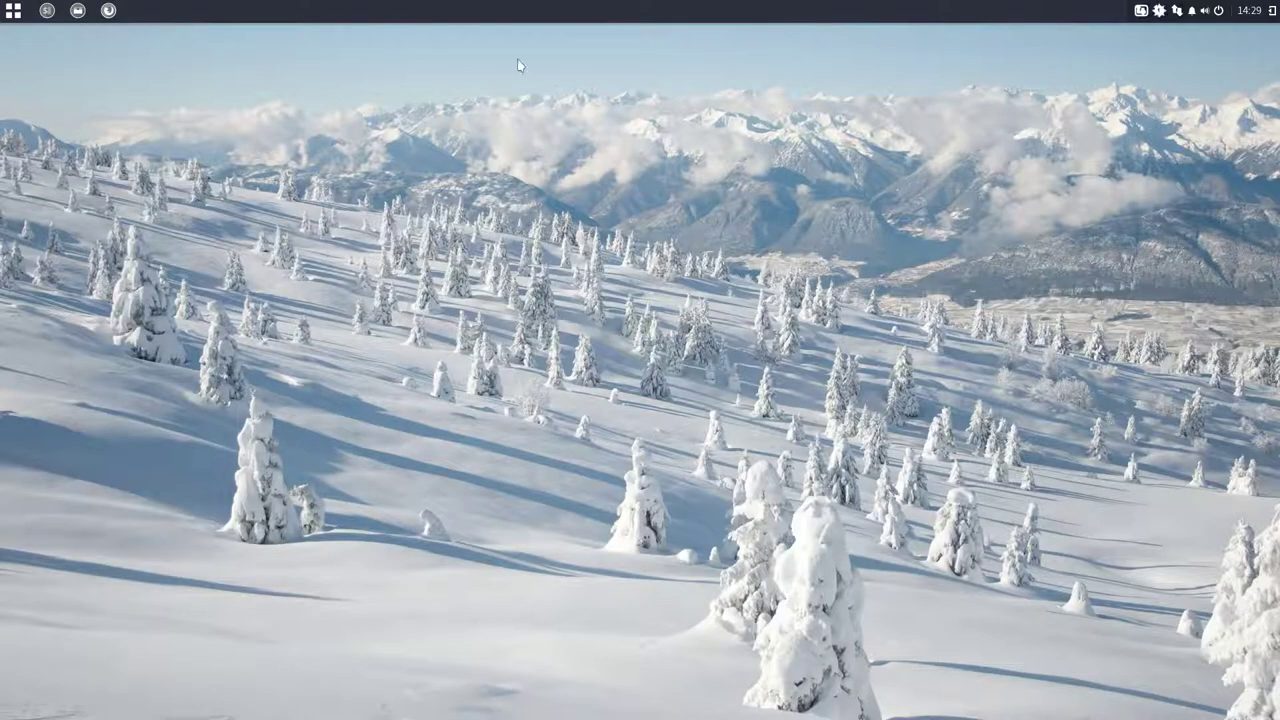
right_click(1177, 11)
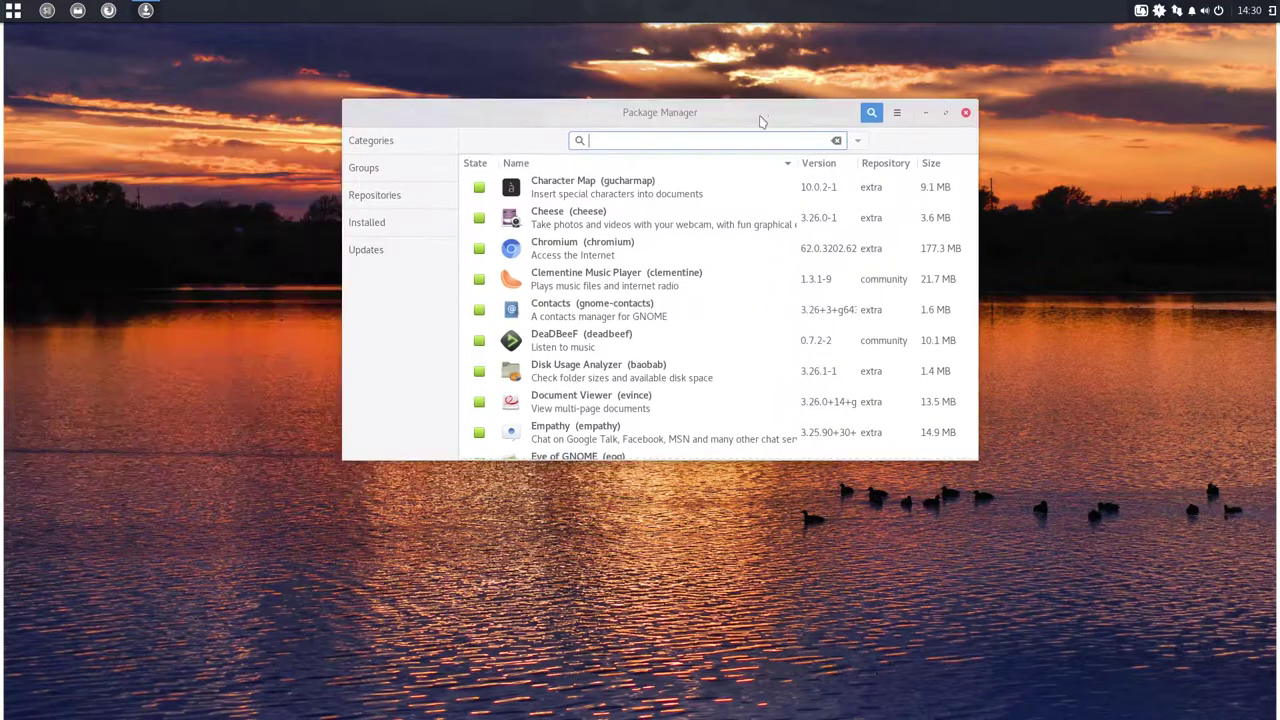
- Switch the desktop wallpaper and move the Package Manager window up and left
left_click(1127, 11)
left_click(1095, 40)
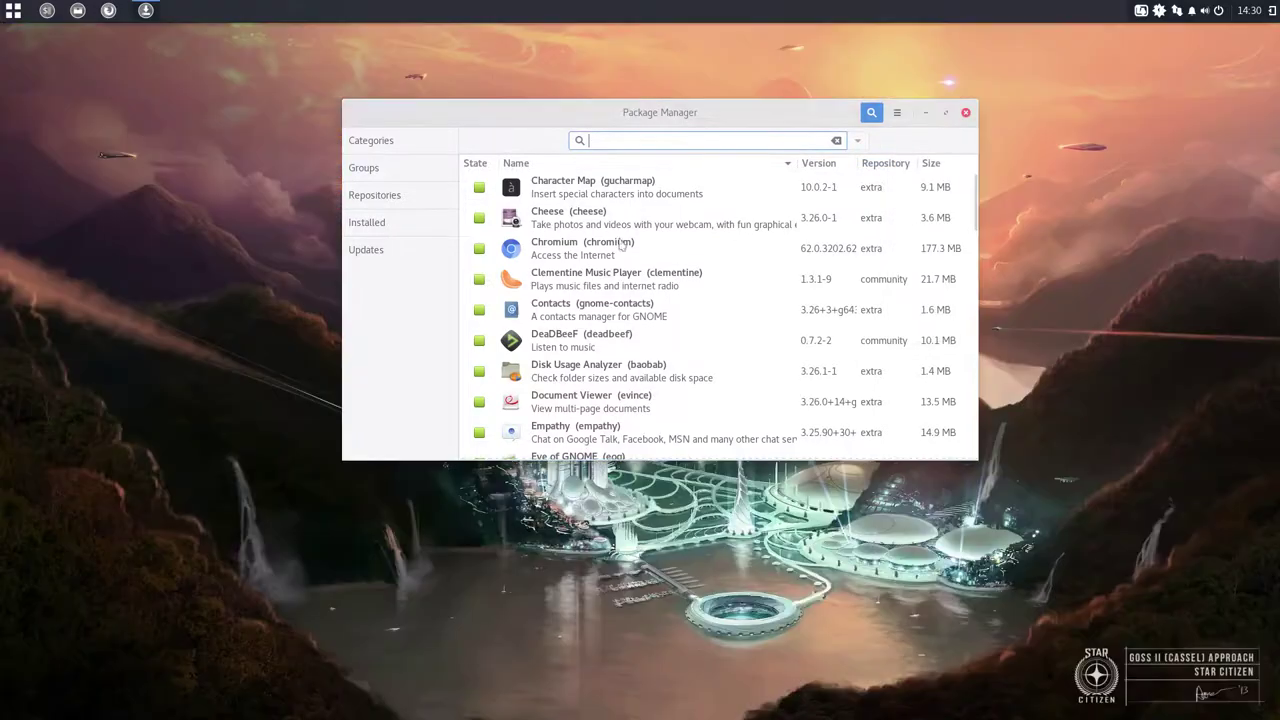
left_click_drag(694, 112, 617, 93)
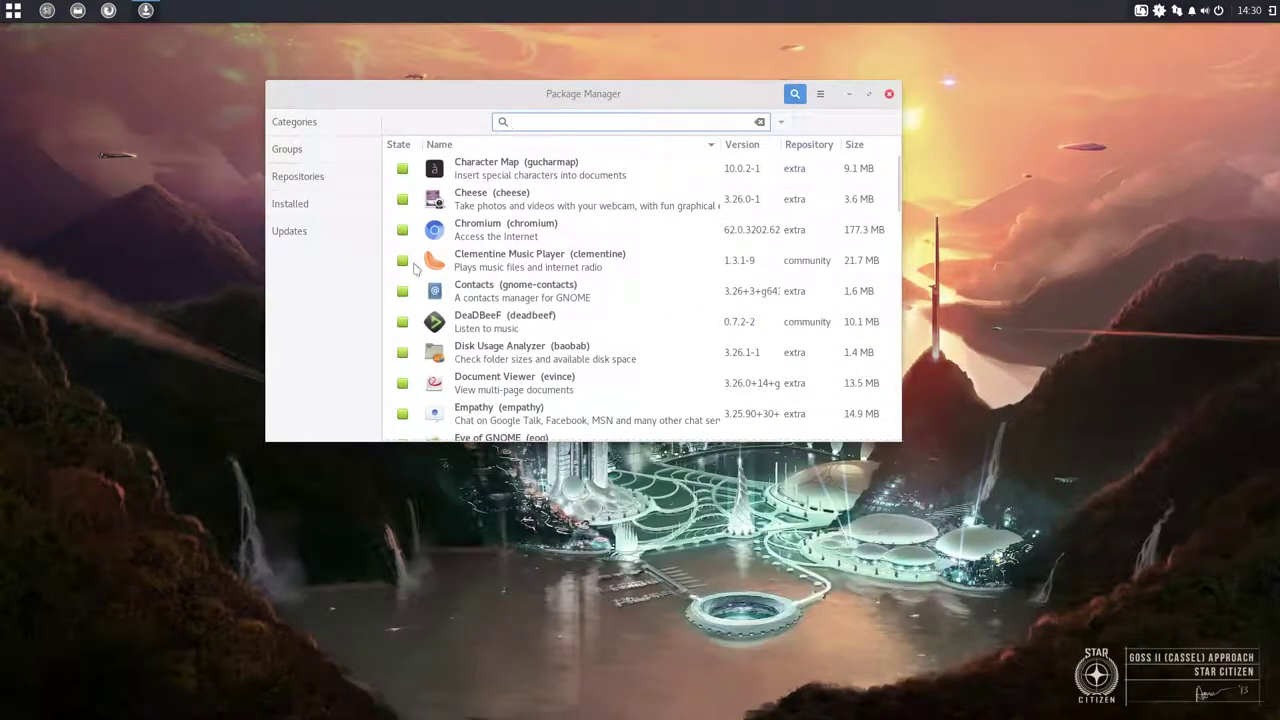
- Browse packages by repository and by group, return to the main view, and open the main menu
left_click(305, 177)
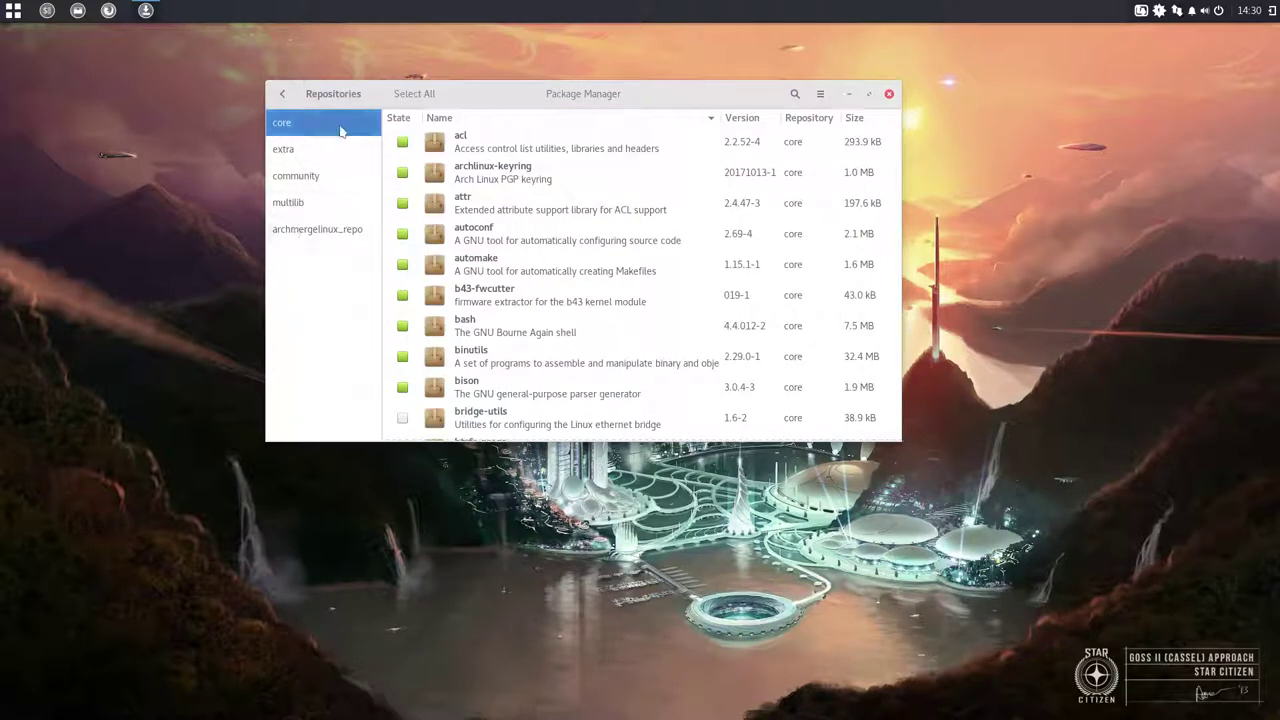
left_click(284, 94)
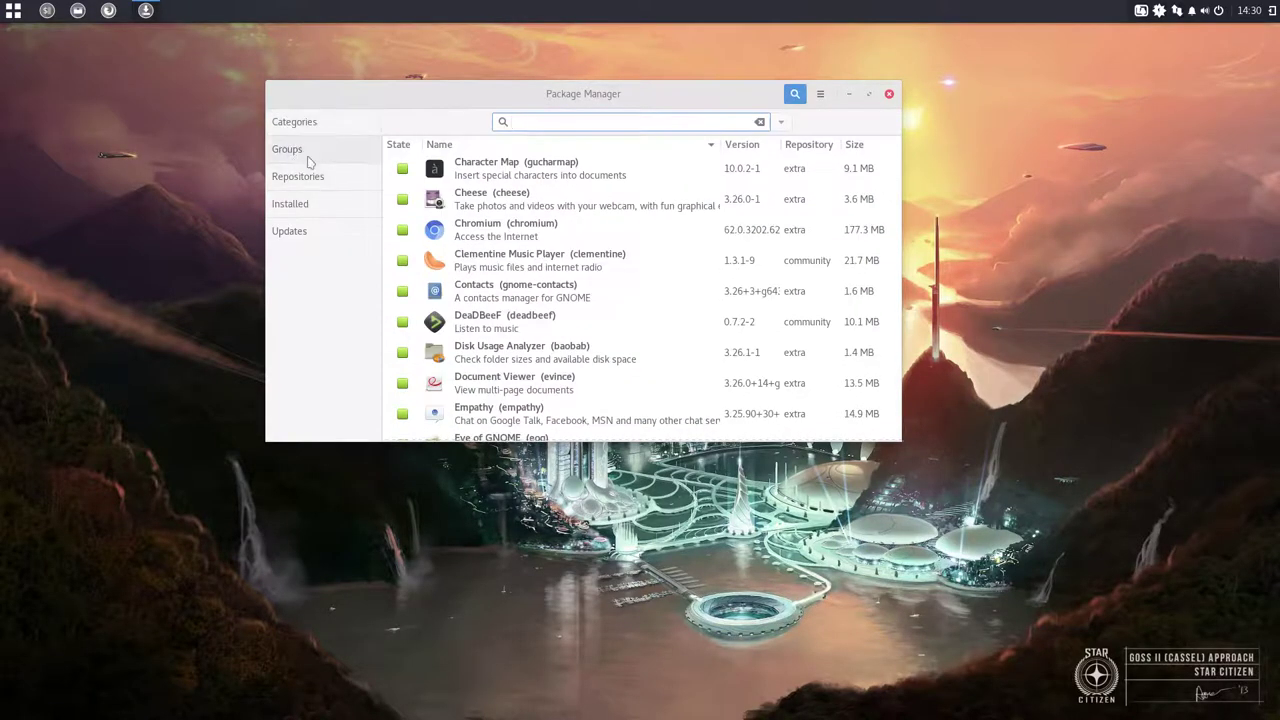
left_click(308, 150)
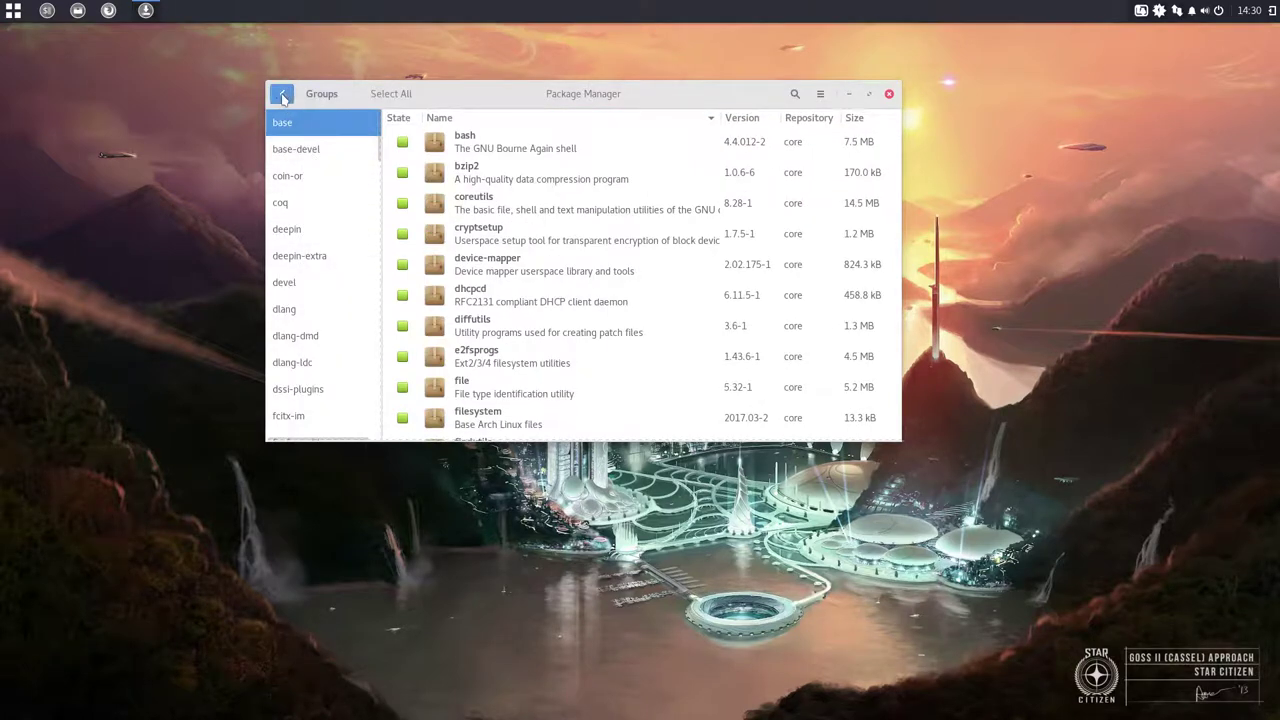
left_click(283, 96)
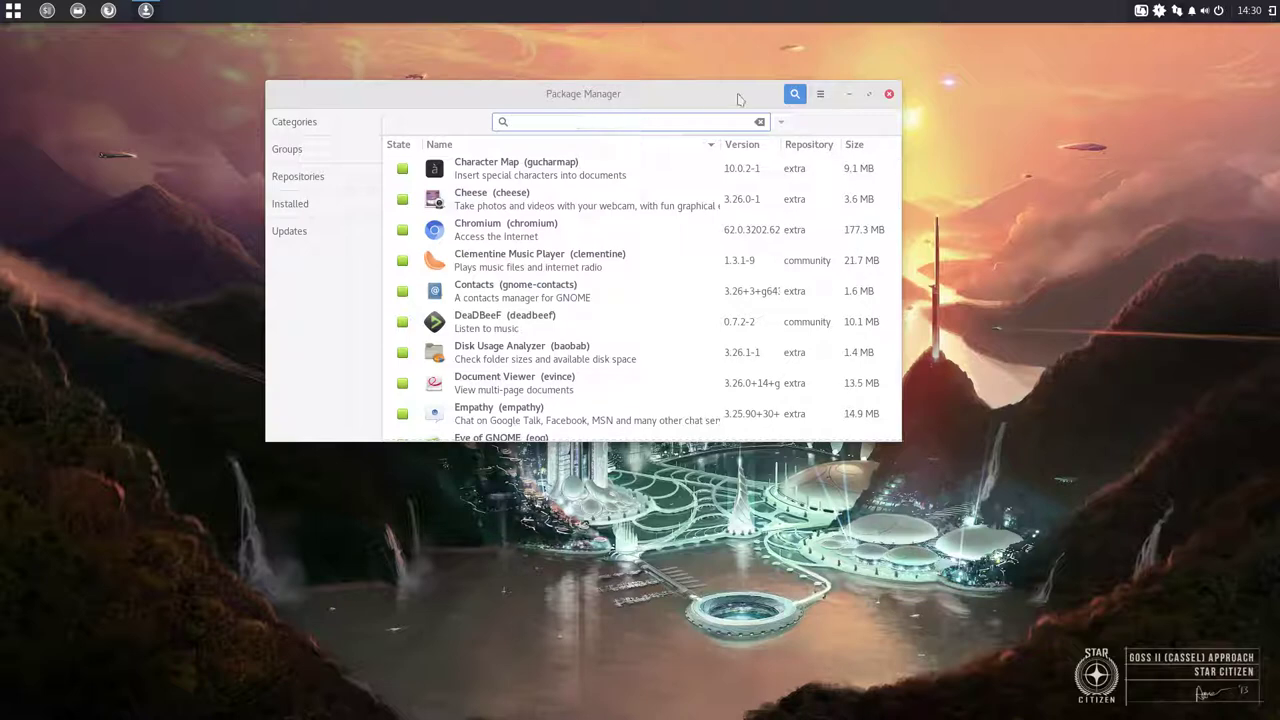
left_click_drag(591, 104, 637, 117)
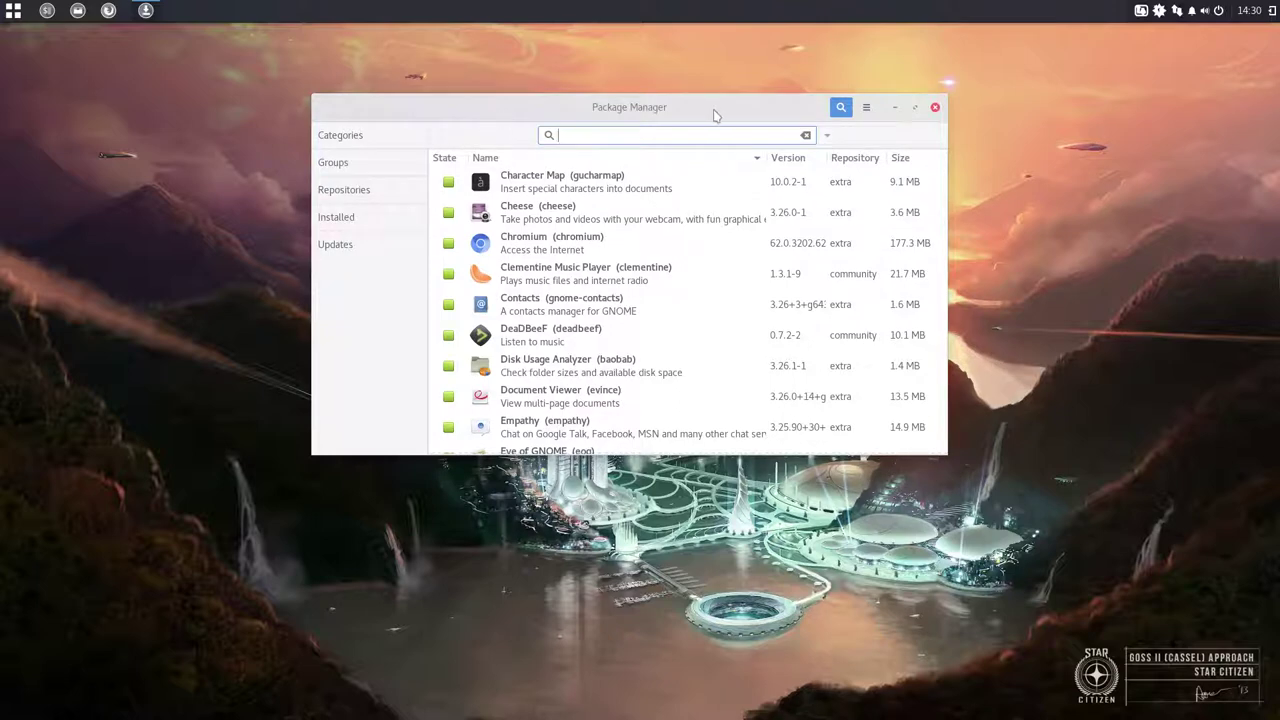
left_click(867, 109)
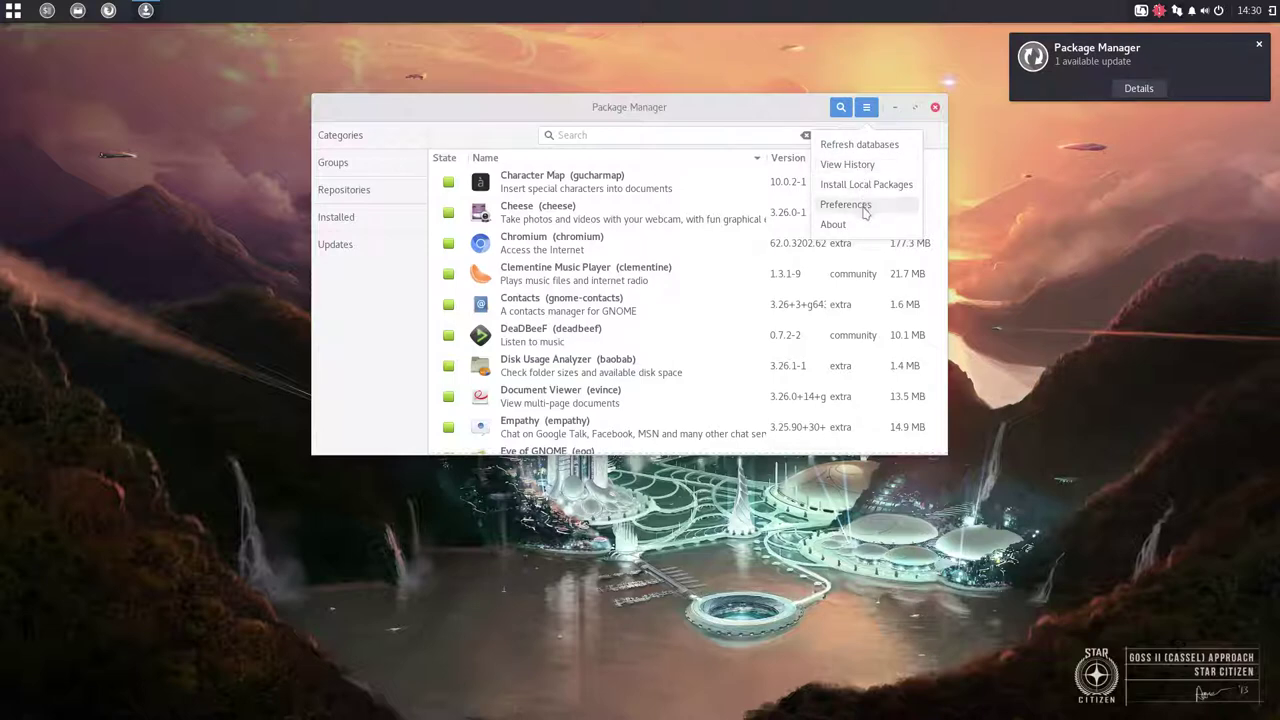
- Open Preferences with the admin password, leaving unrequired-dependency removal off
left_click(846, 204)
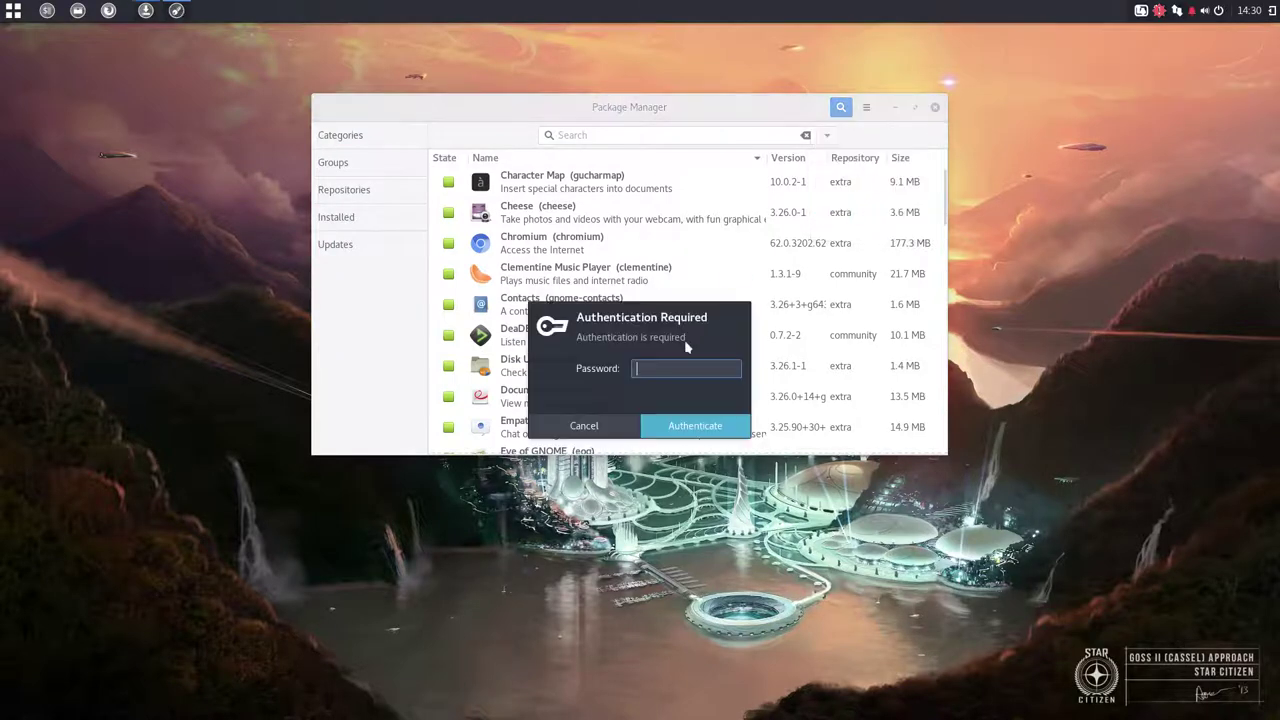
key("Return")
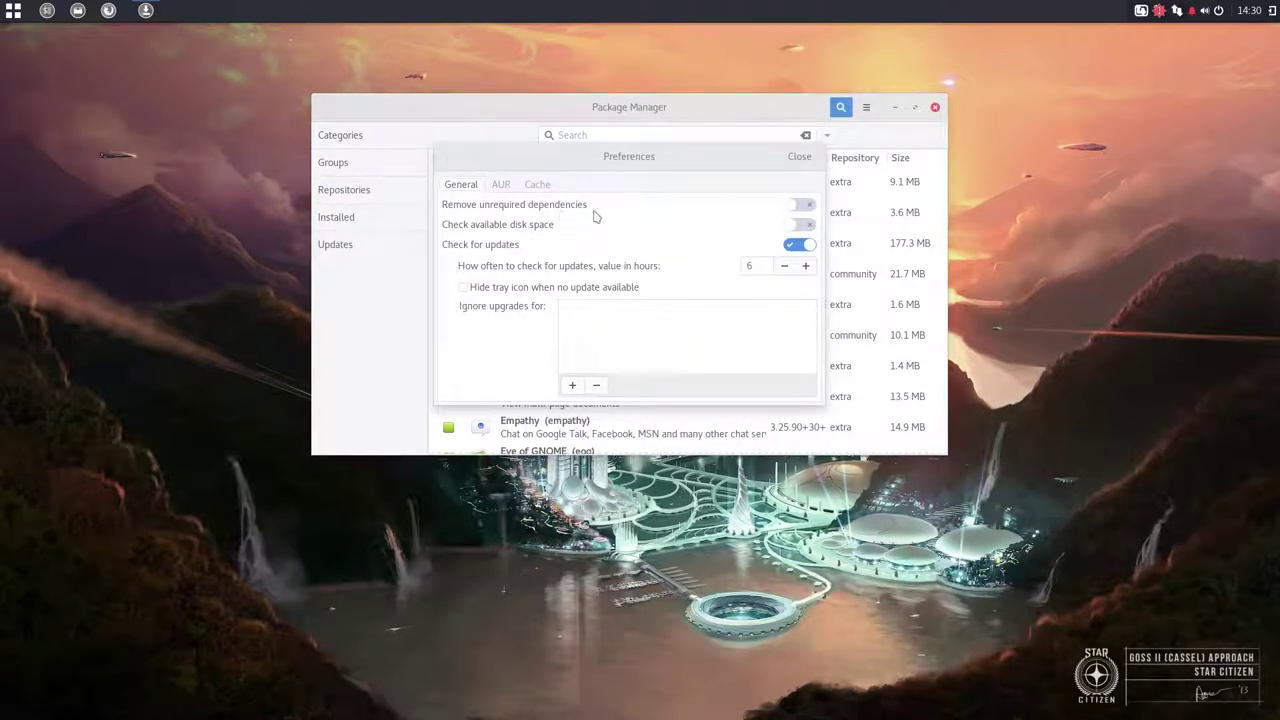
mouse_move(801, 204)
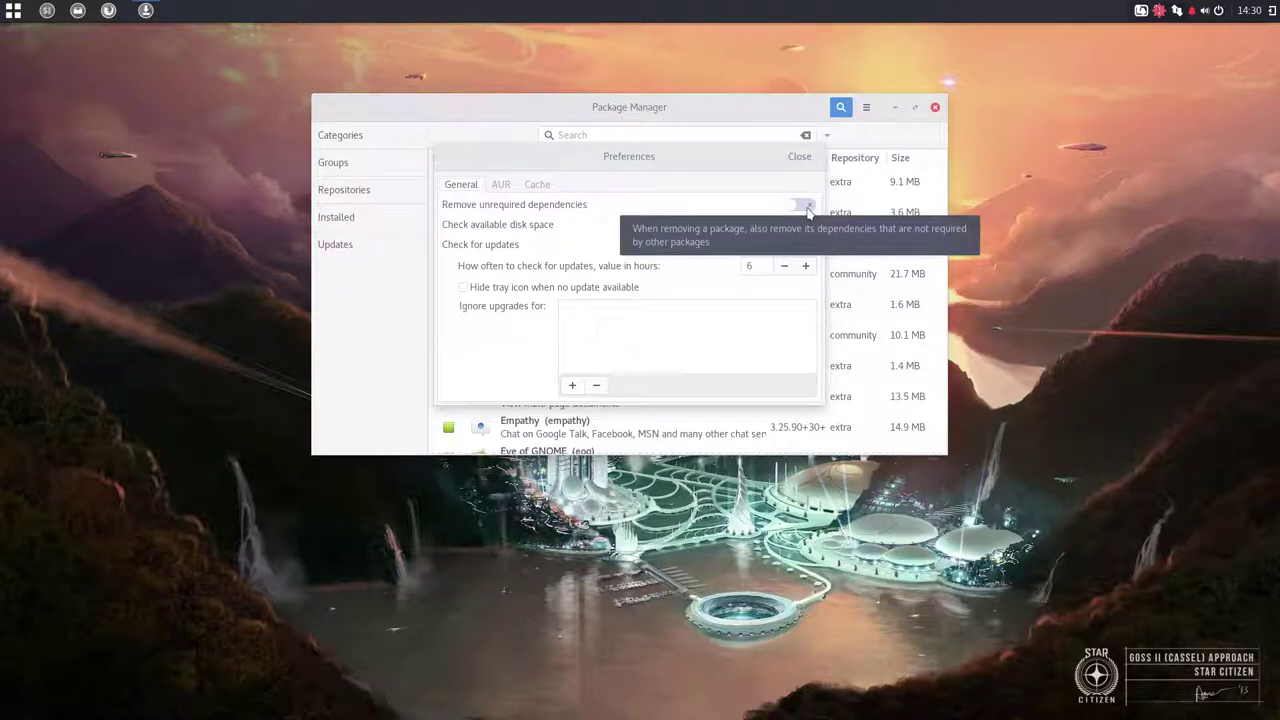
left_click(806, 206)
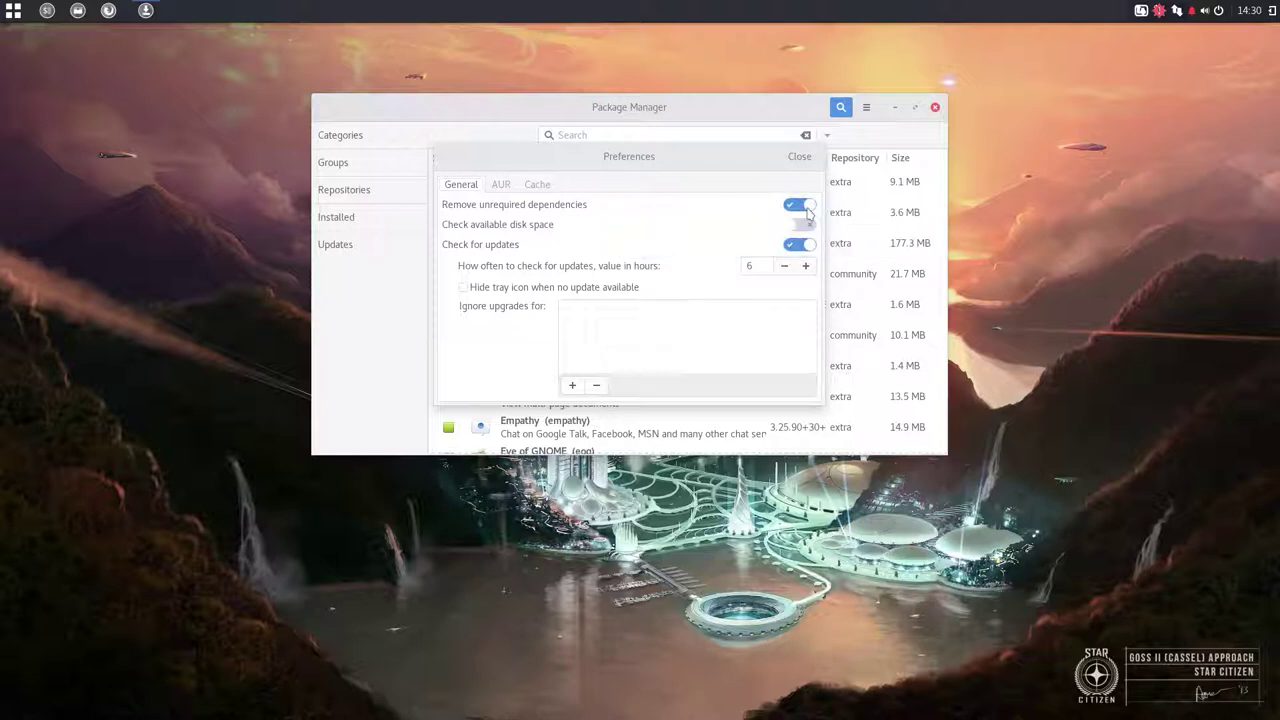
left_click(798, 208)
- Turn on the disk-space check and raise the update check interval to 24 hours
left_click(804, 226)
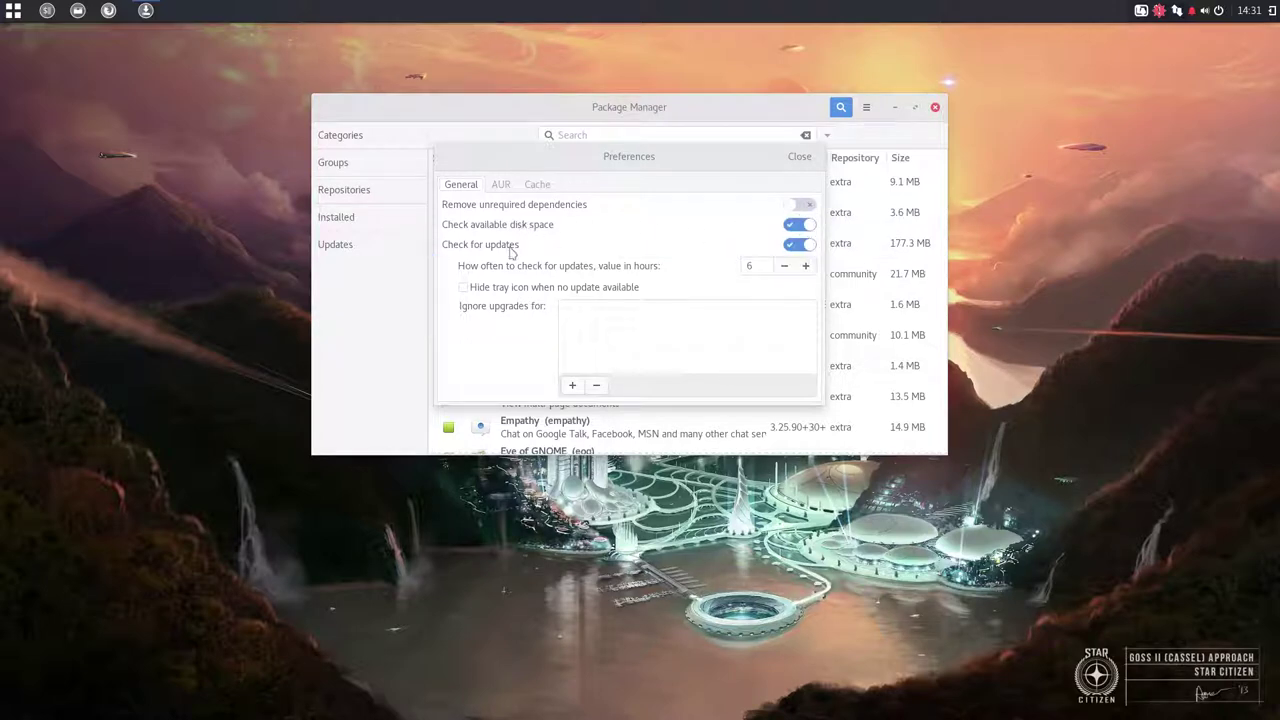
left_click(806, 268)
left_click(806, 268)
left_click(806, 268)
left_click(806, 268)
- Switch on Enable AUR support and Check for updates from AUR, review Cache, then close Preferences
left_click(501, 186)
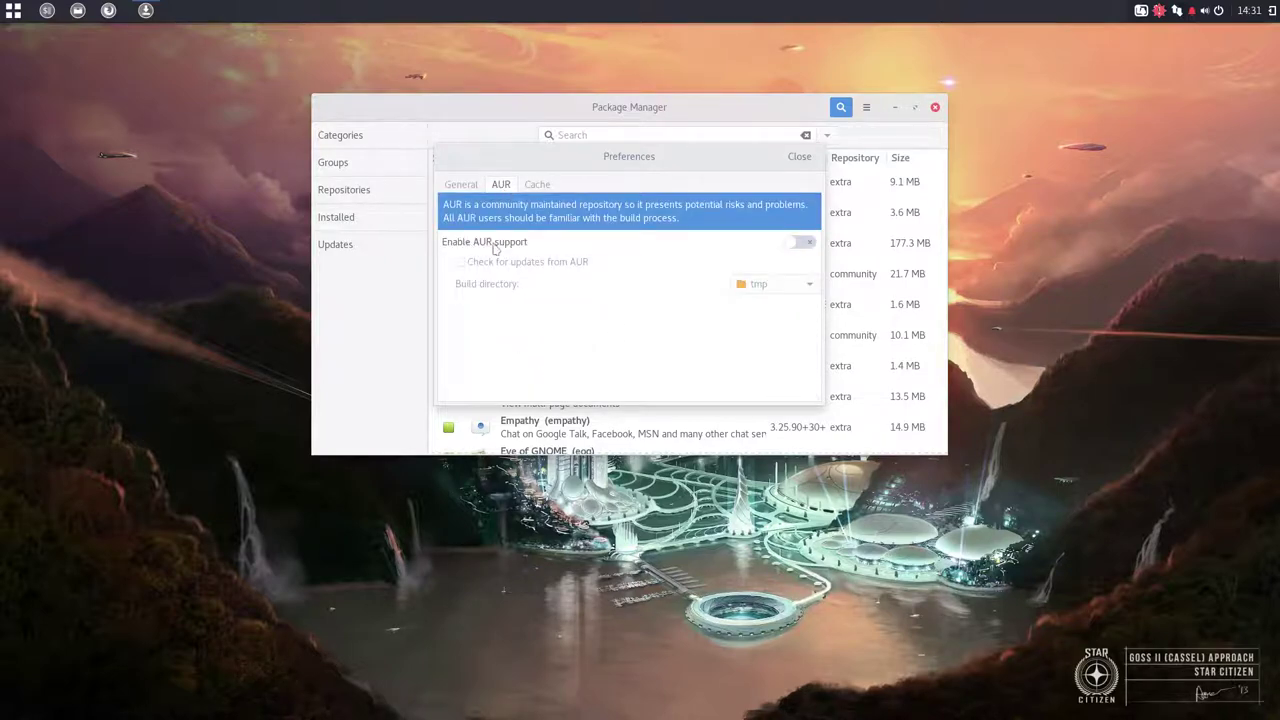
left_click(804, 243)
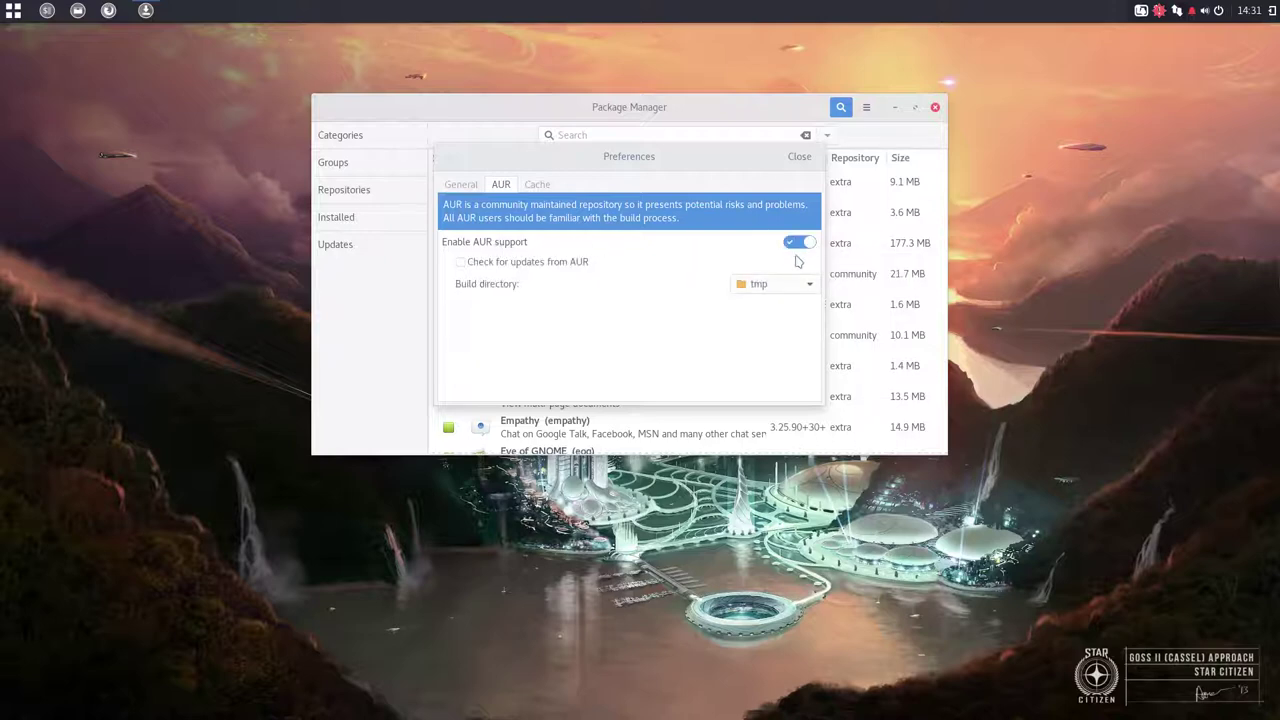
left_click(482, 266)
left_click(538, 186)
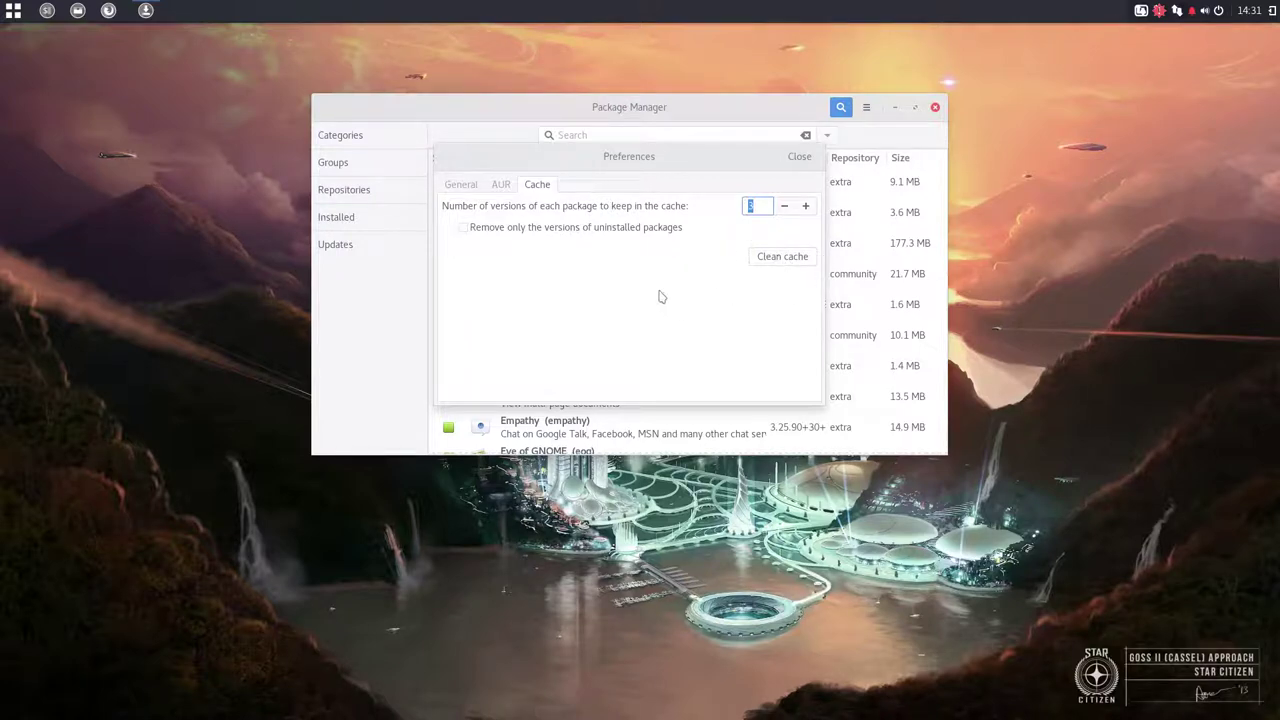
left_click(504, 186)
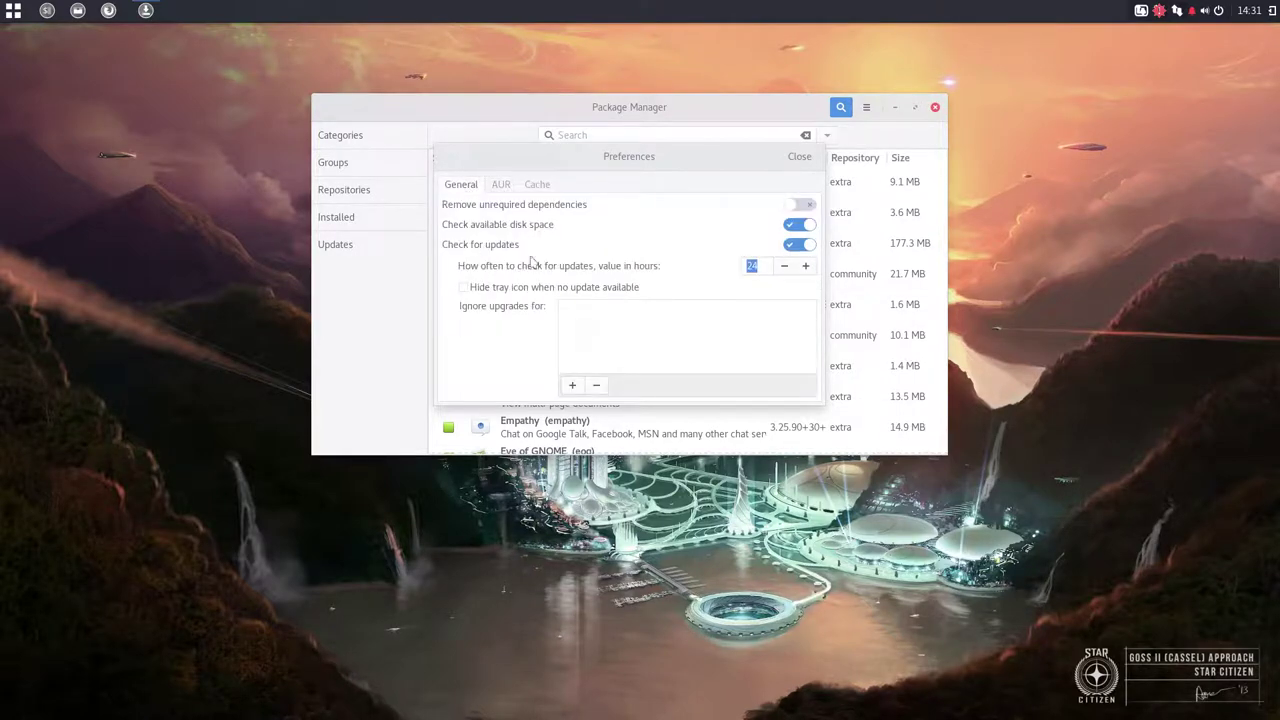
left_click(800, 156)
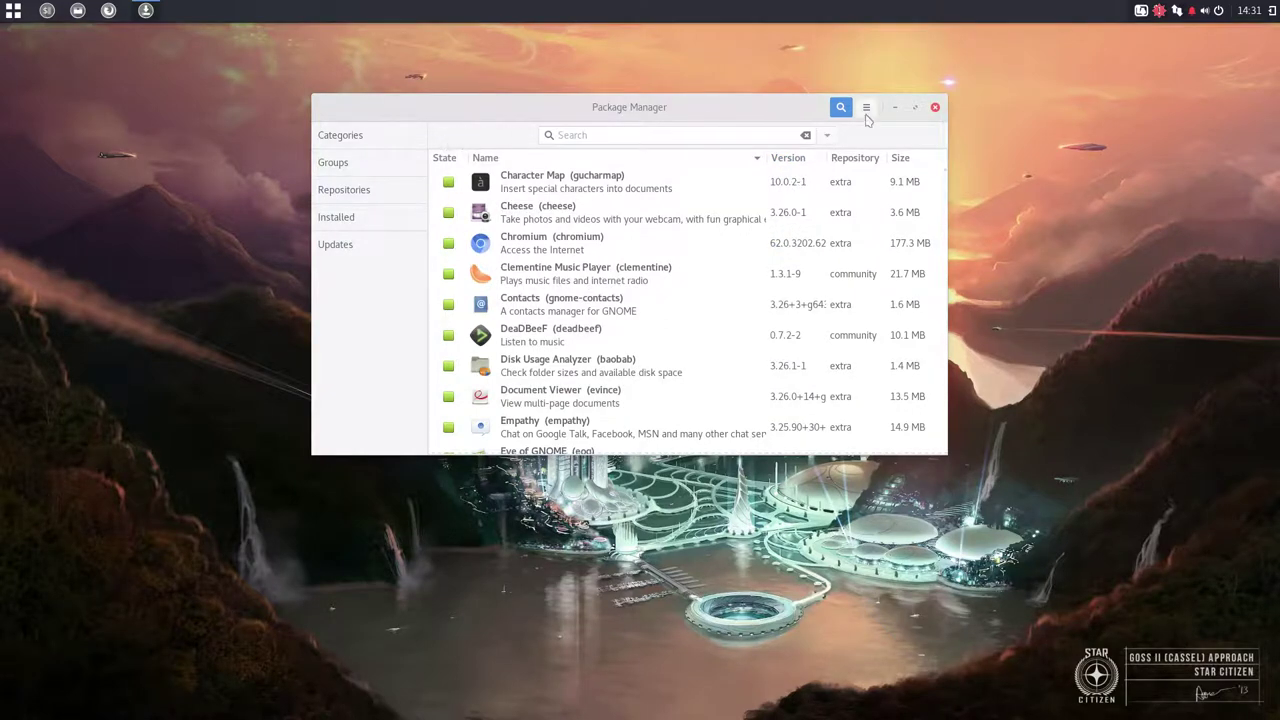
- Select the pending mutter update and apply it
left_click(1158, 12)
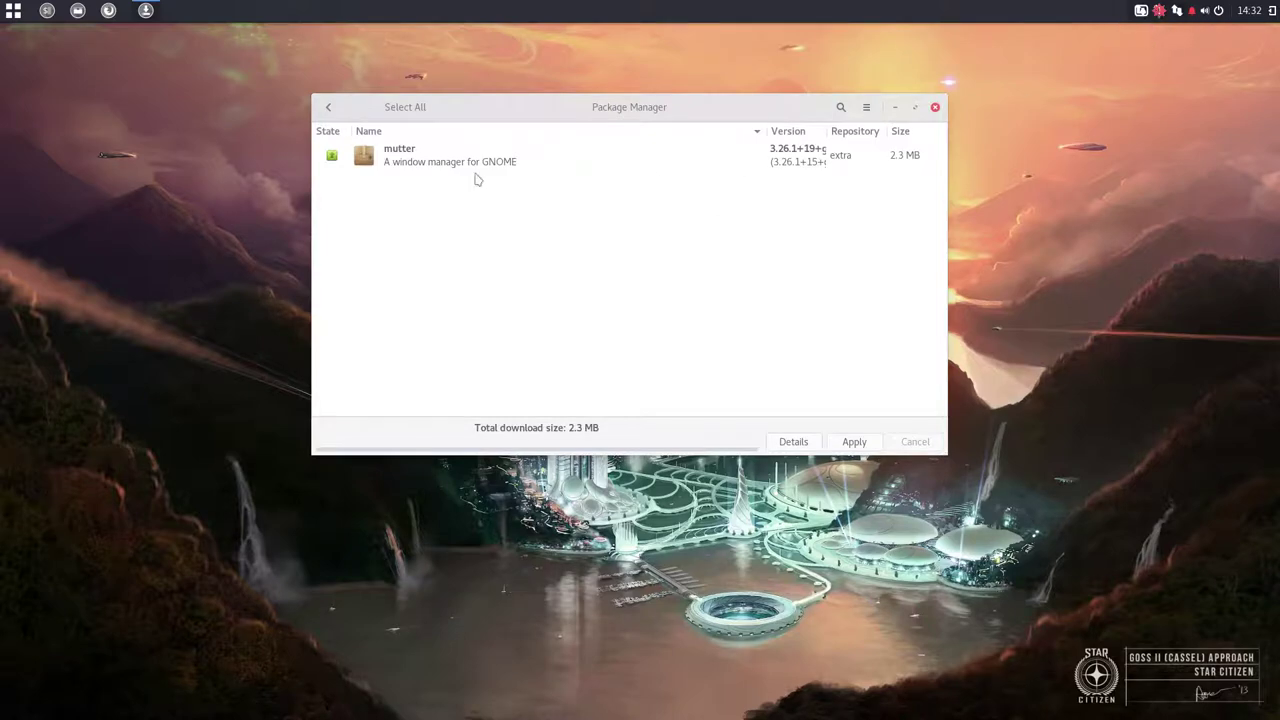
left_click(440, 168)
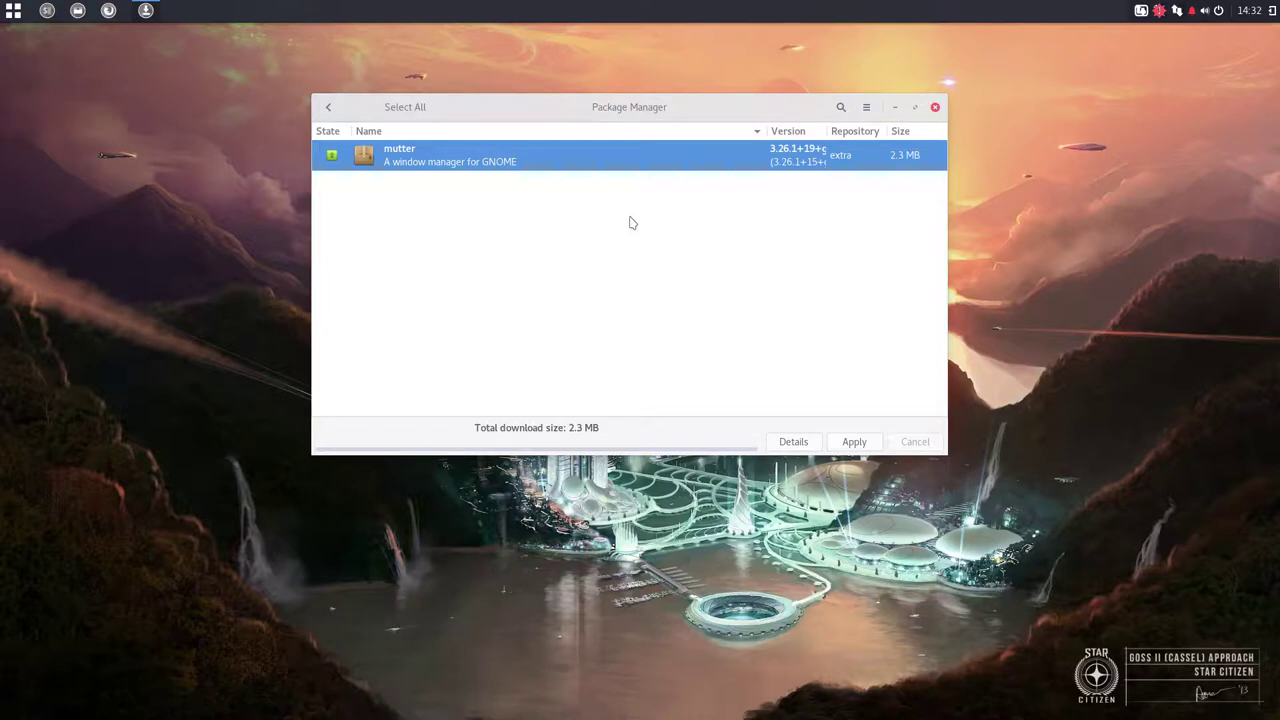
left_click(852, 442)
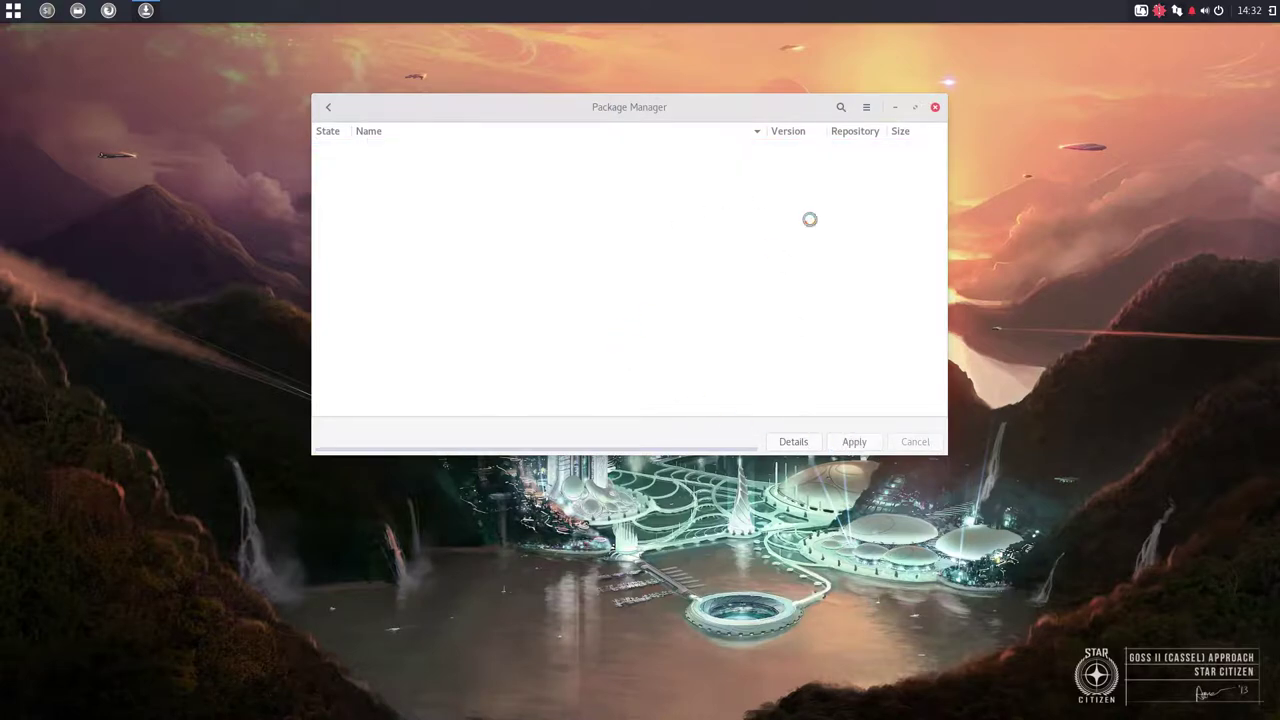
- Close Pamac, reopen Package Manager from the tray menu, and centre its window
left_click(935, 107)
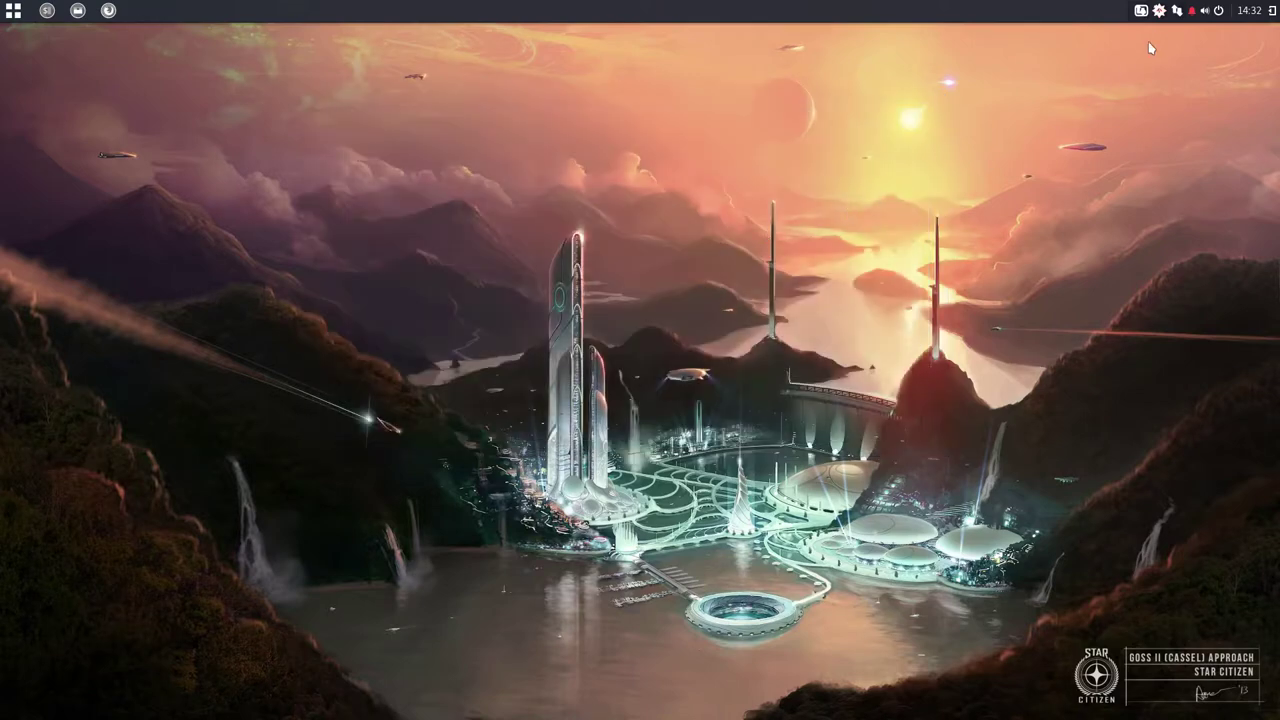
left_click(1159, 10)
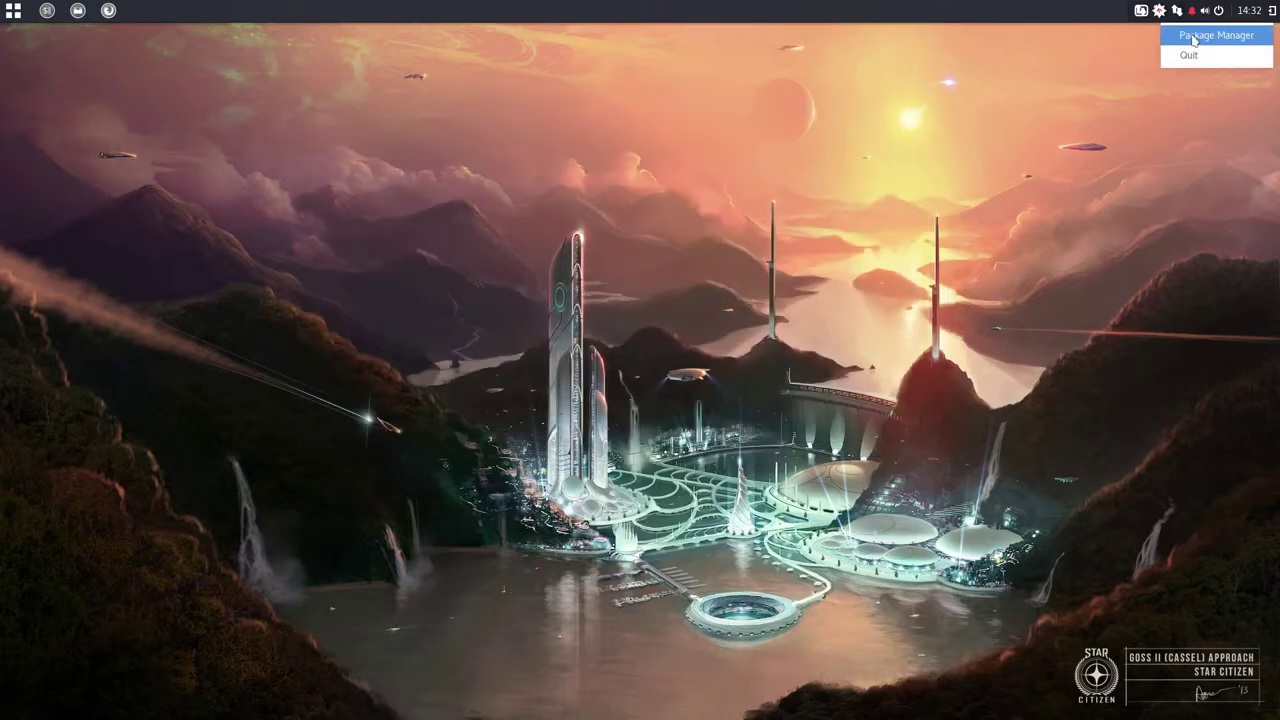
left_click(1192, 35)
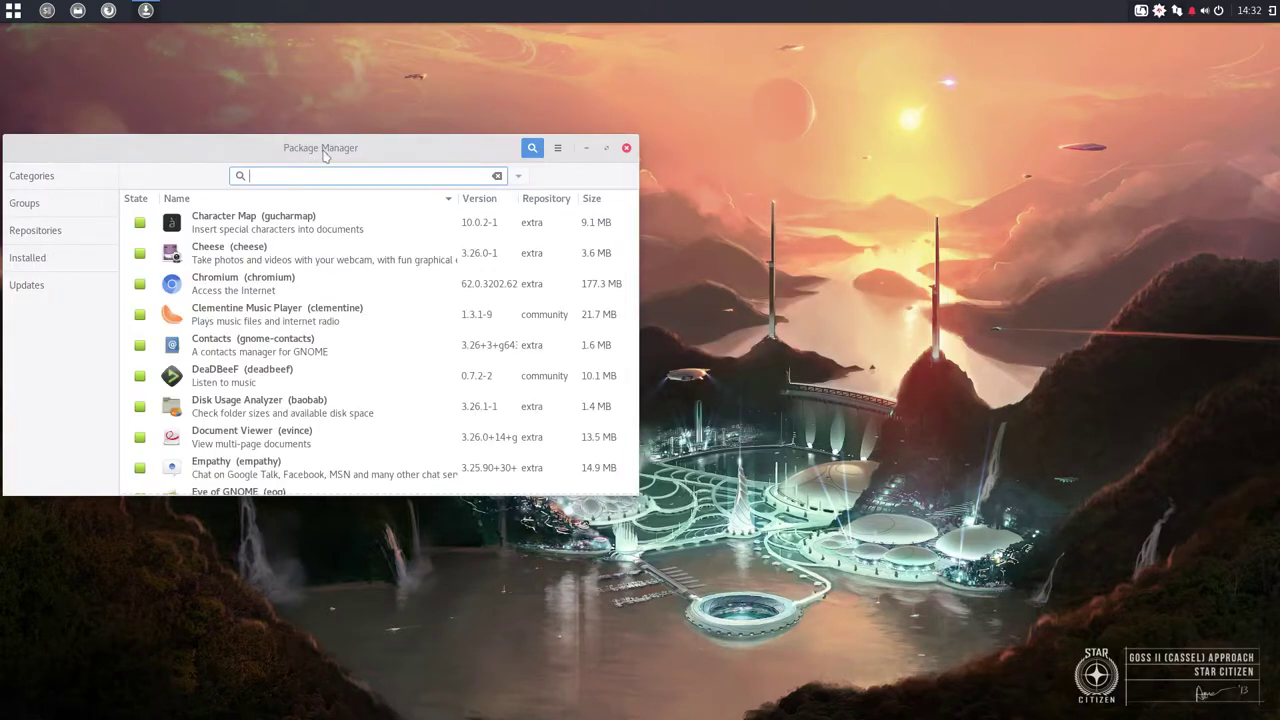
left_click_drag(323, 153, 634, 135)
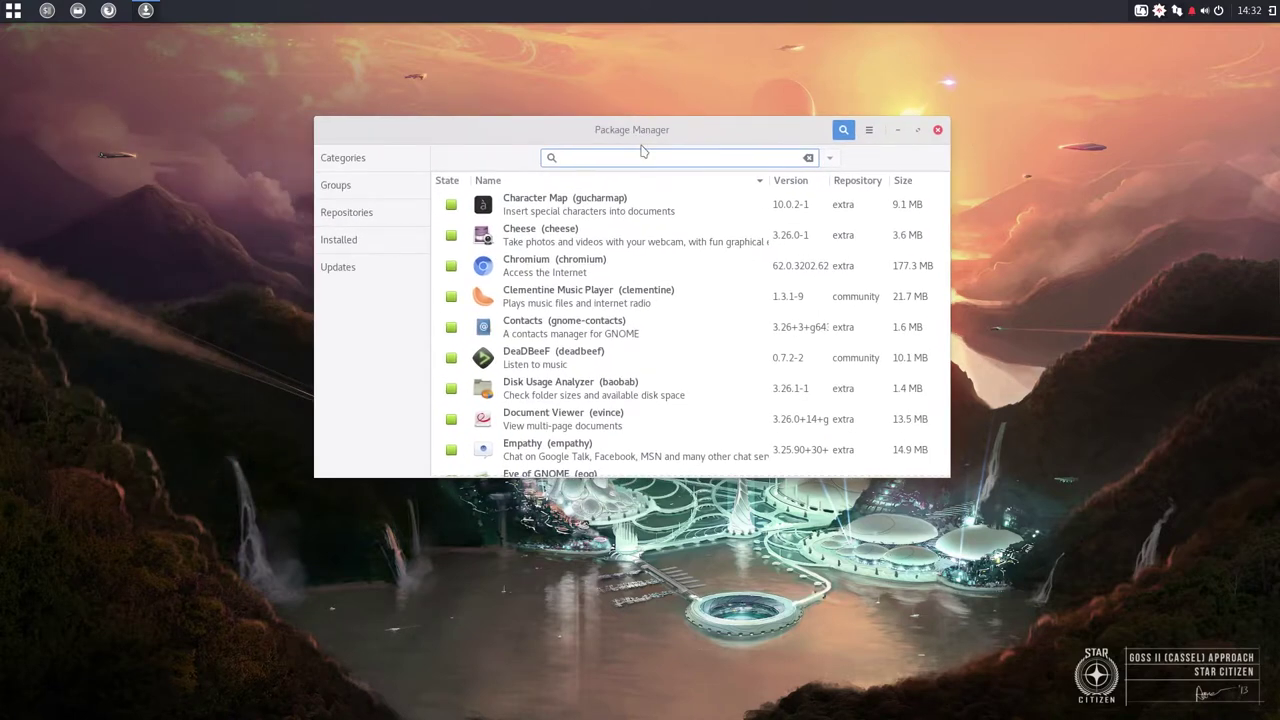